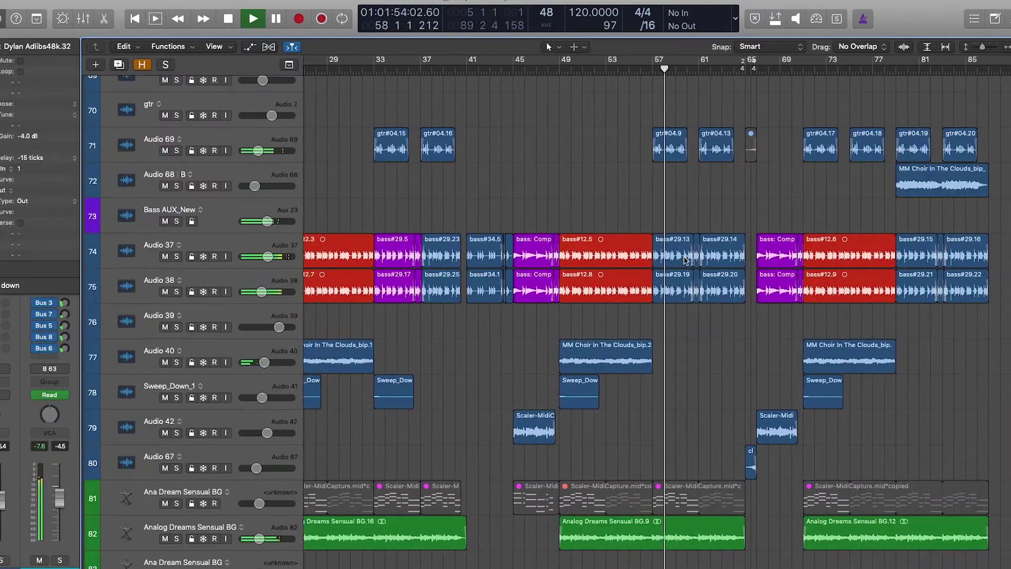
Select the bass#29.14 region on Audio 37.
click(717, 255)
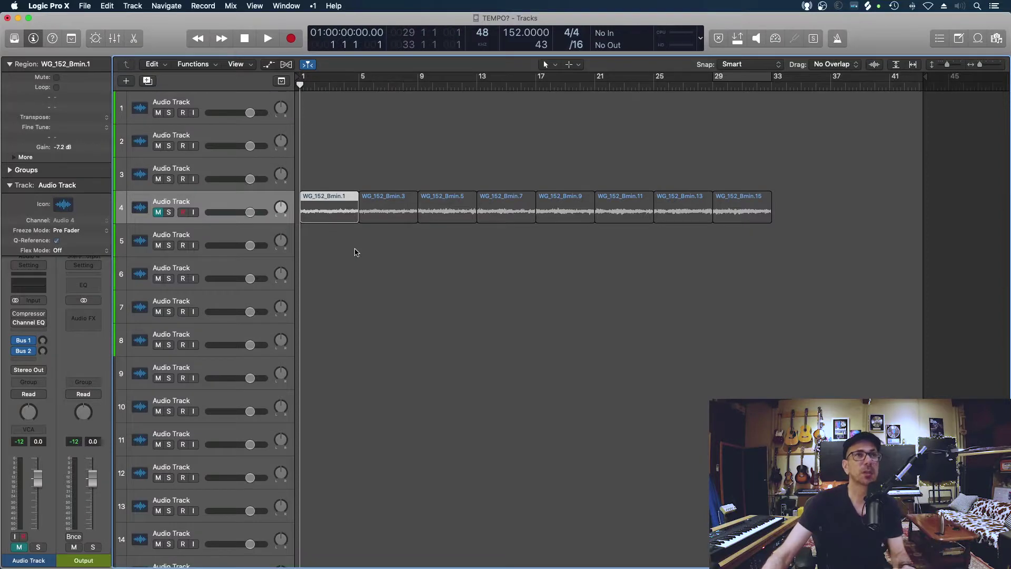
Select, then deselect, the eight WG_152_Bmin regions on track 4.
click(354, 251)
click(335, 221)
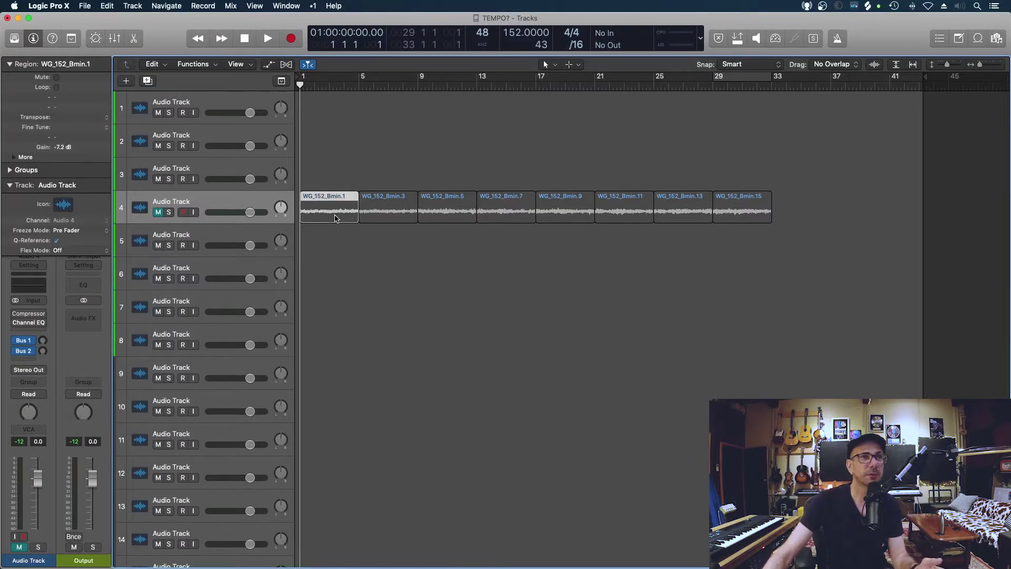
click(343, 244)
drag(344, 161, 768, 263)
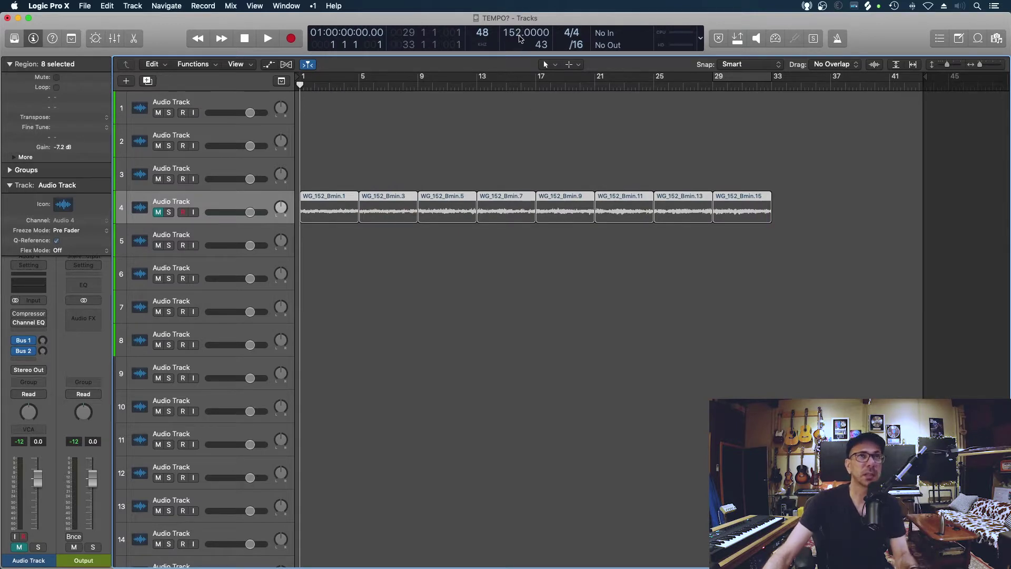
click(437, 186)
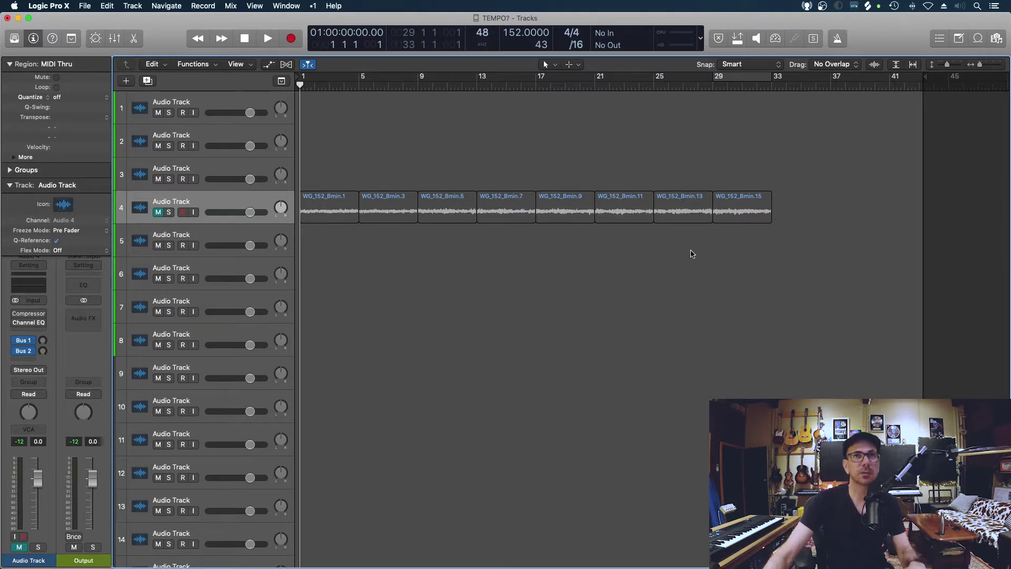
Show grid lines, zoom in on track 4, and set a cycle range from bar 1 to 5.
click(236, 65)
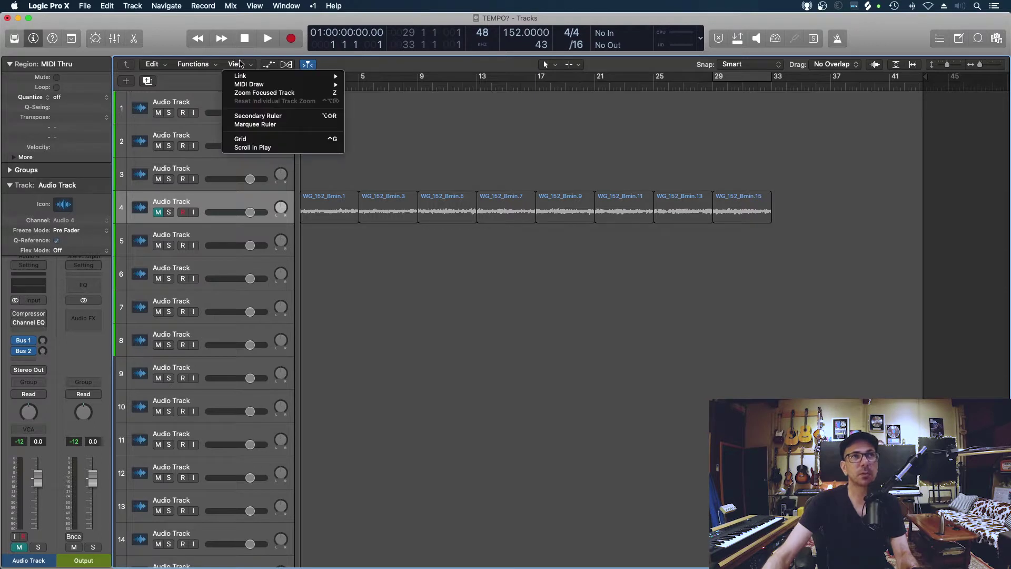
click(250, 138)
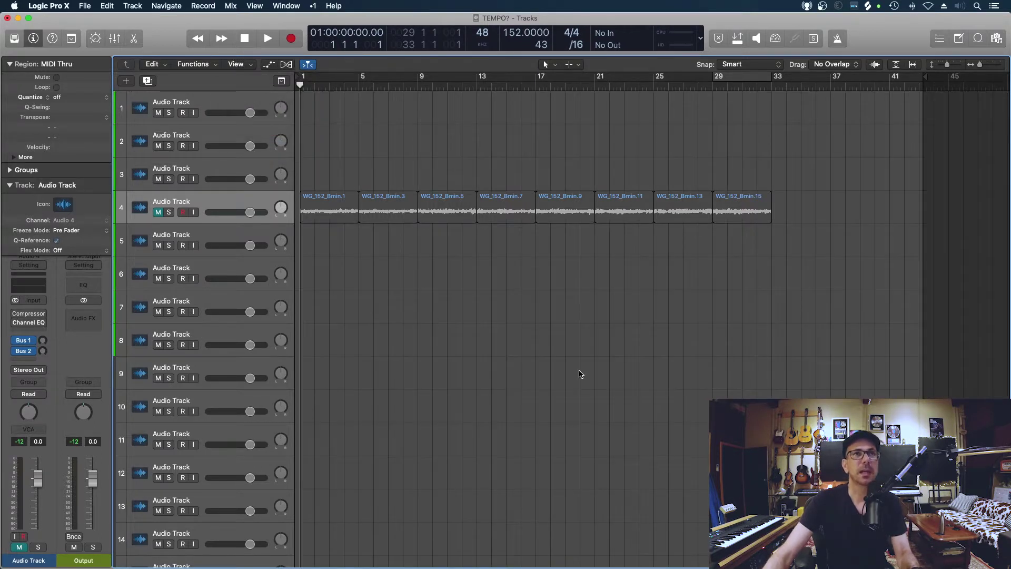
ctrl+alt+click(484, 266)
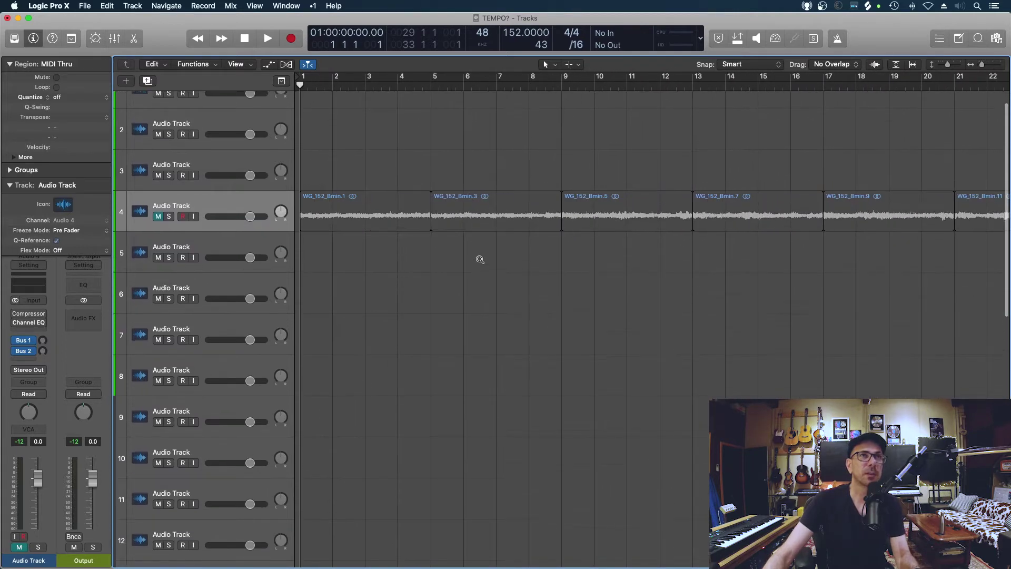
drag(306, 75, 431, 76)
Zoom out to bar 49, turn off the cycle range, and select then clear the track 4 regions.
key(super+Left)
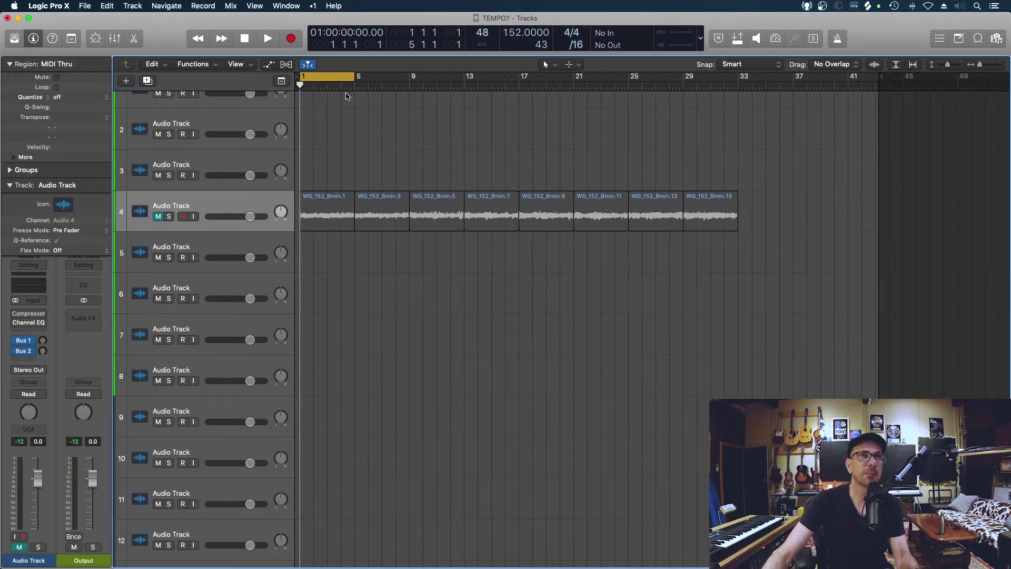
click(337, 74)
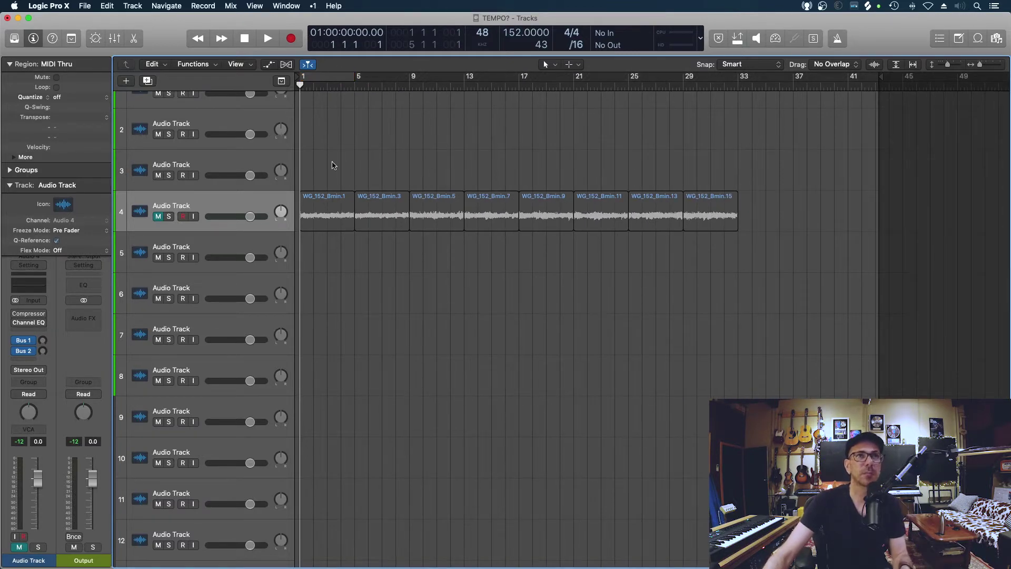
drag(333, 165, 653, 215)
click(540, 137)
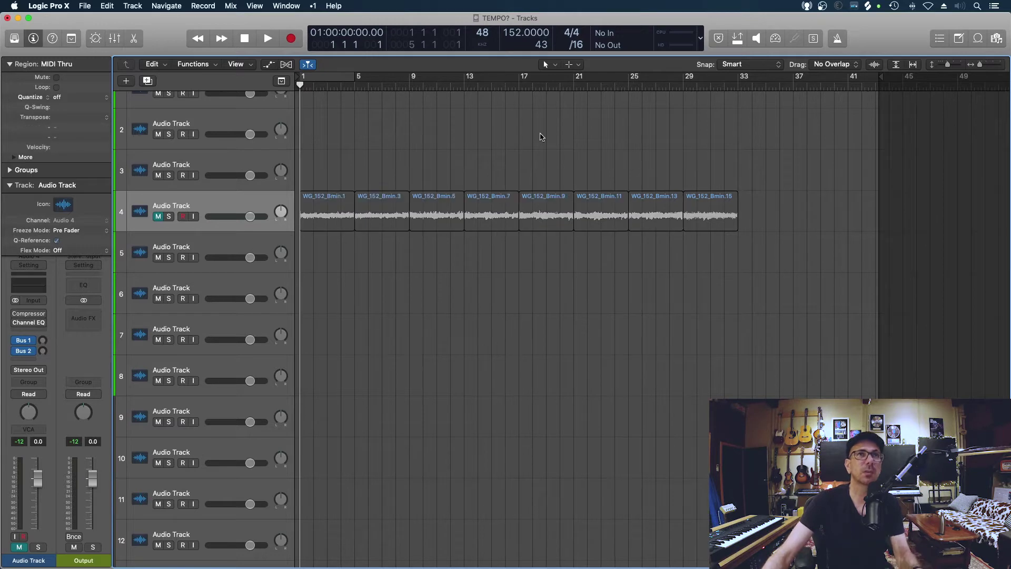
Set the project tempo to 120 BPM.
double_click(514, 36)
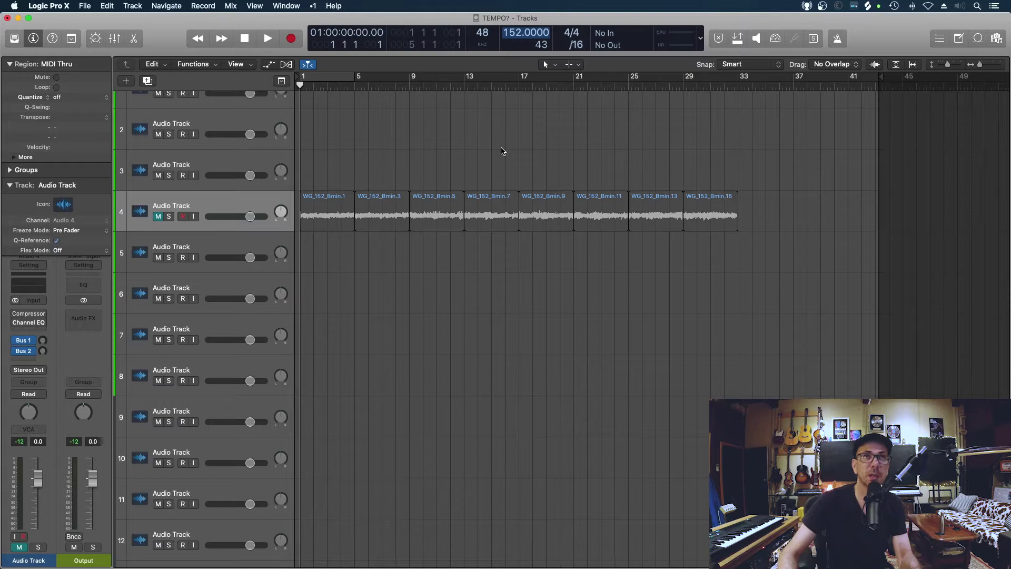
text(120)
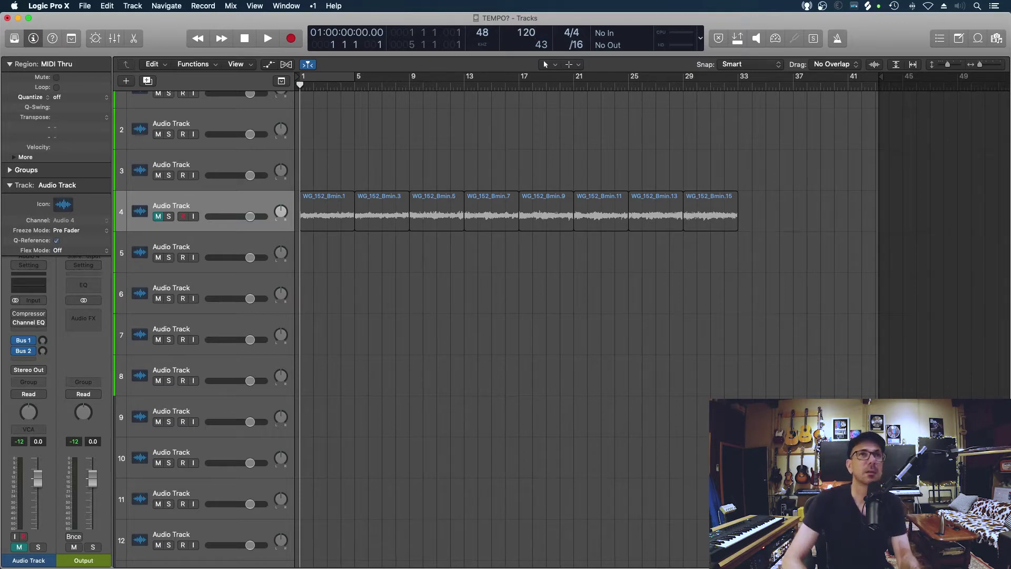
key(Return)
Adjust track heights and horizontal zoom to view bars 1–49 and tracks 1–21.
key(super+Down)
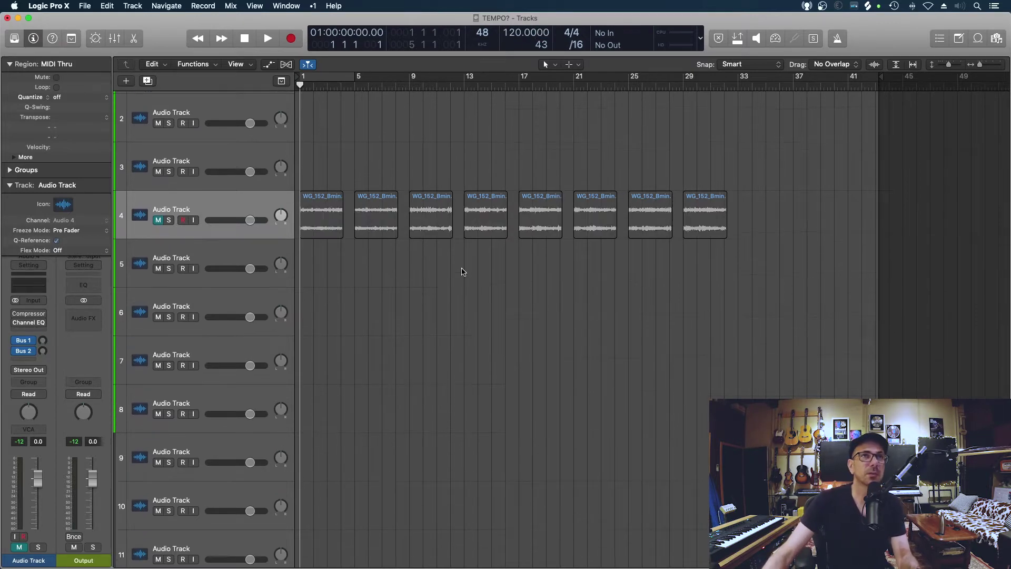
key(super+Right)
key(super+Right)
key(super+Right)
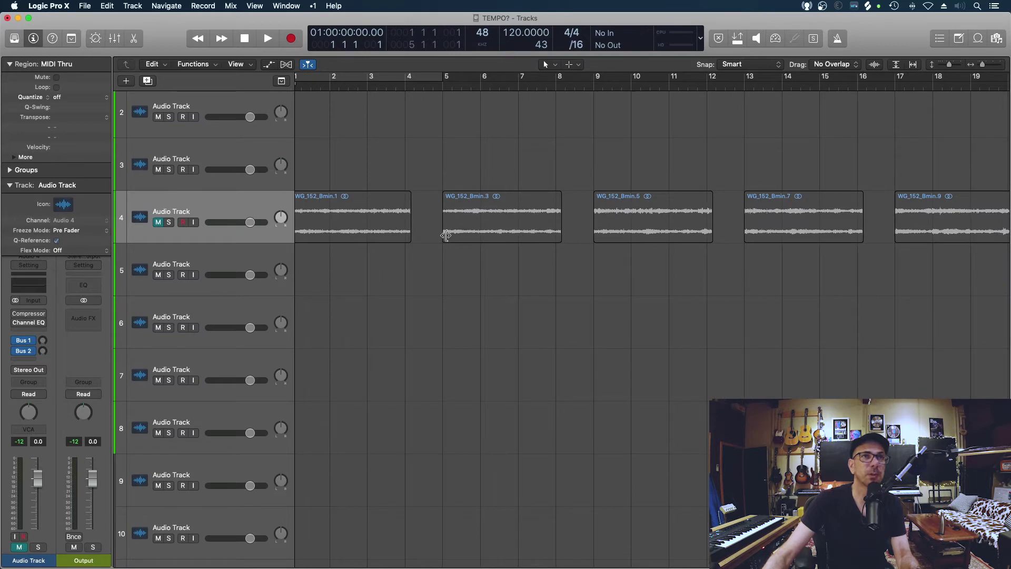
key(super+Left)
key(super+Left)
key(super+Left)
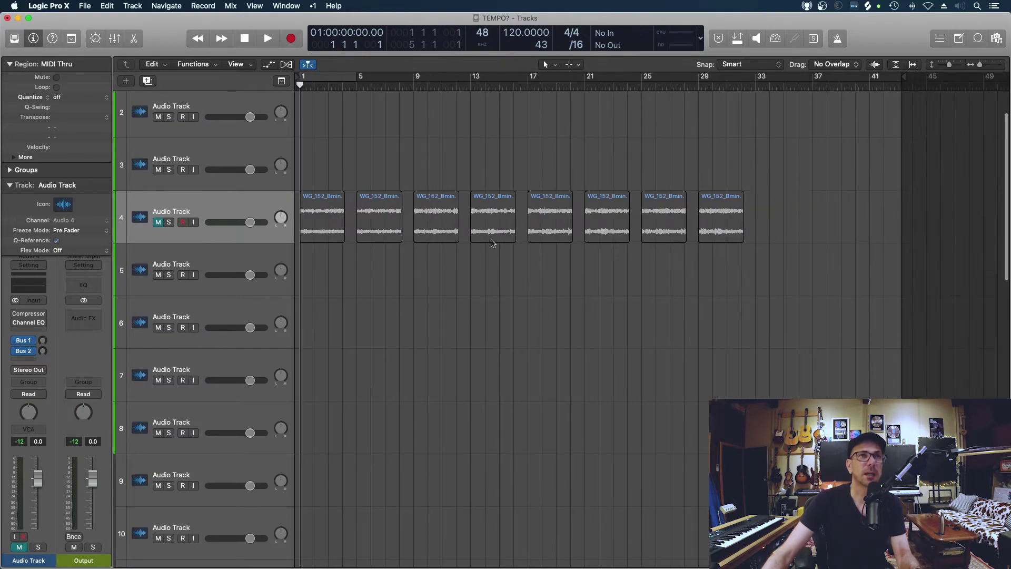
key(super+Up)
key(super+Left)
key(super+Up)
key(super+Up)
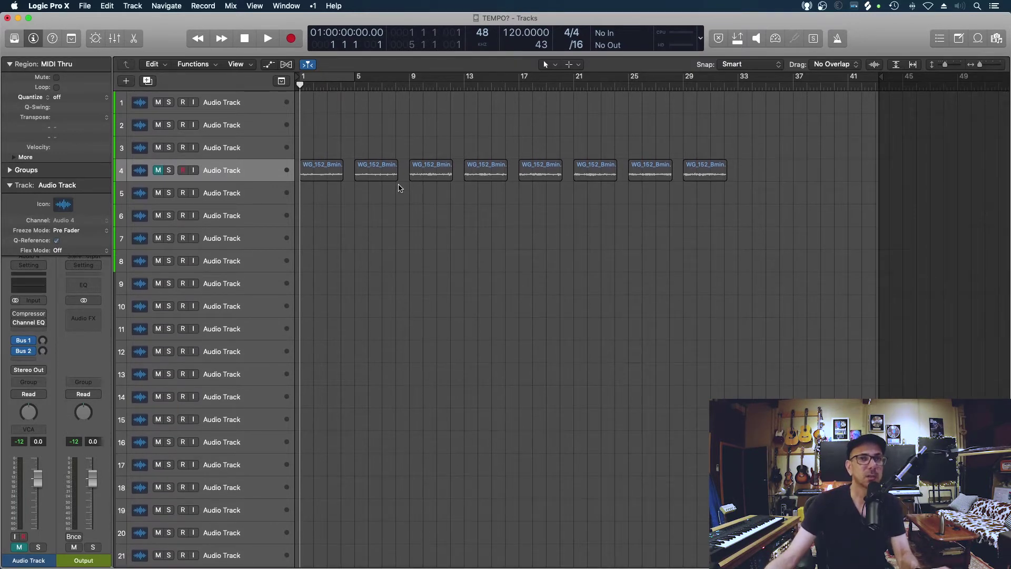
key(super+Down)
key(super+Down)
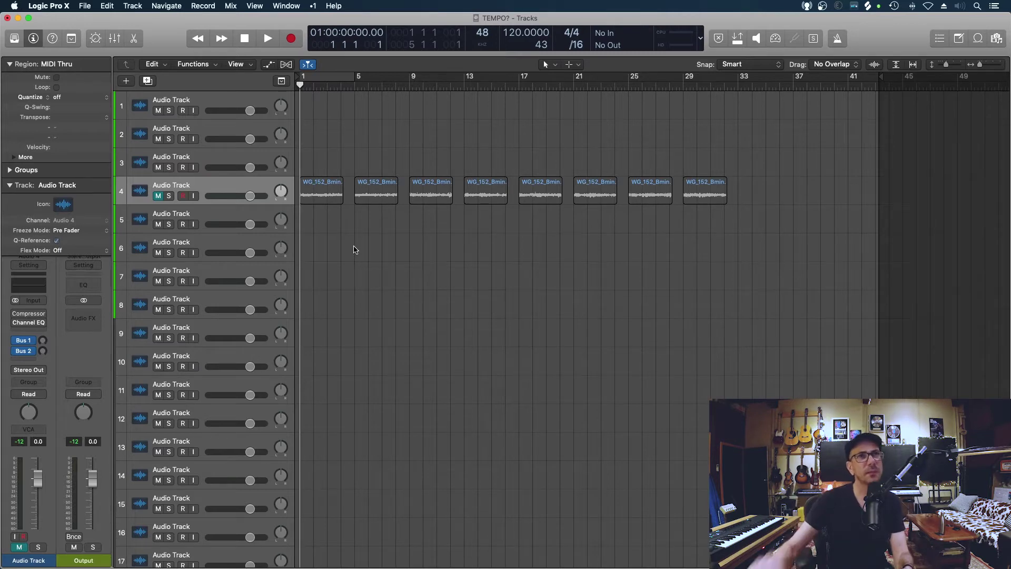
Change the project tempo in the LCD back to 152 BPM.
double_click(519, 35)
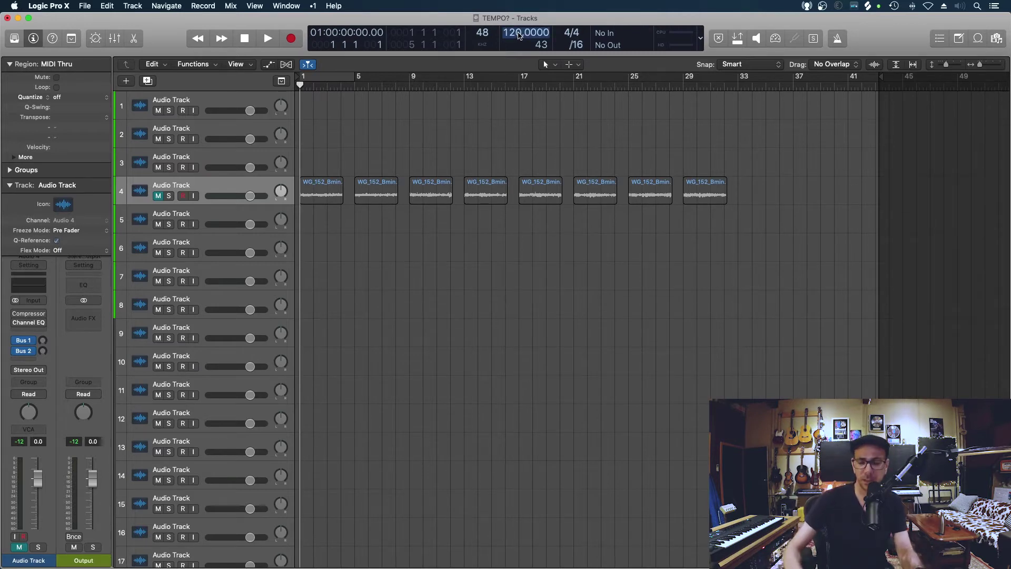
text(152)
key(Return)
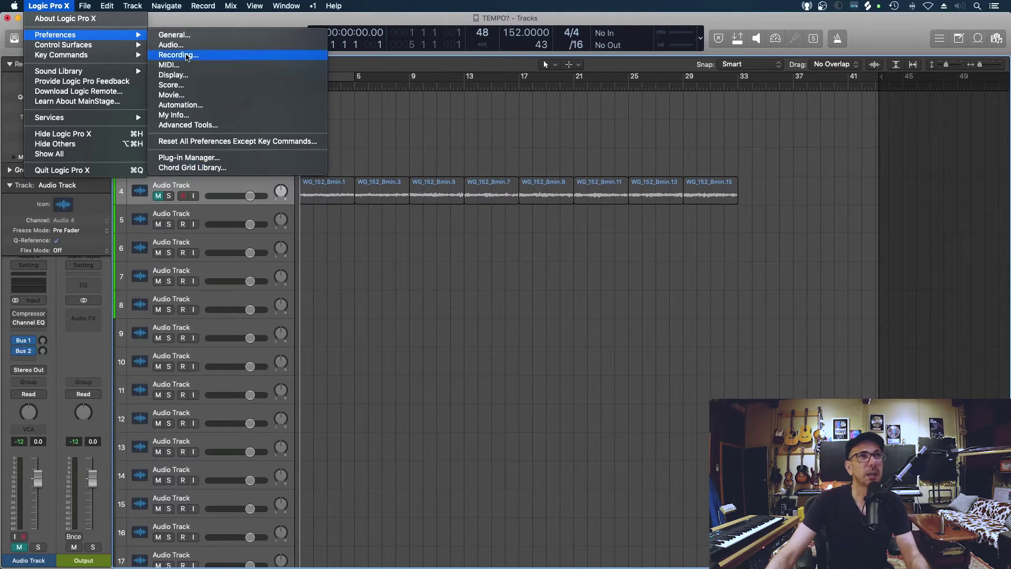
In Recording preferences, enable 24-Bit Recording and keep WAVE (BWF) as the file type.
click(187, 56)
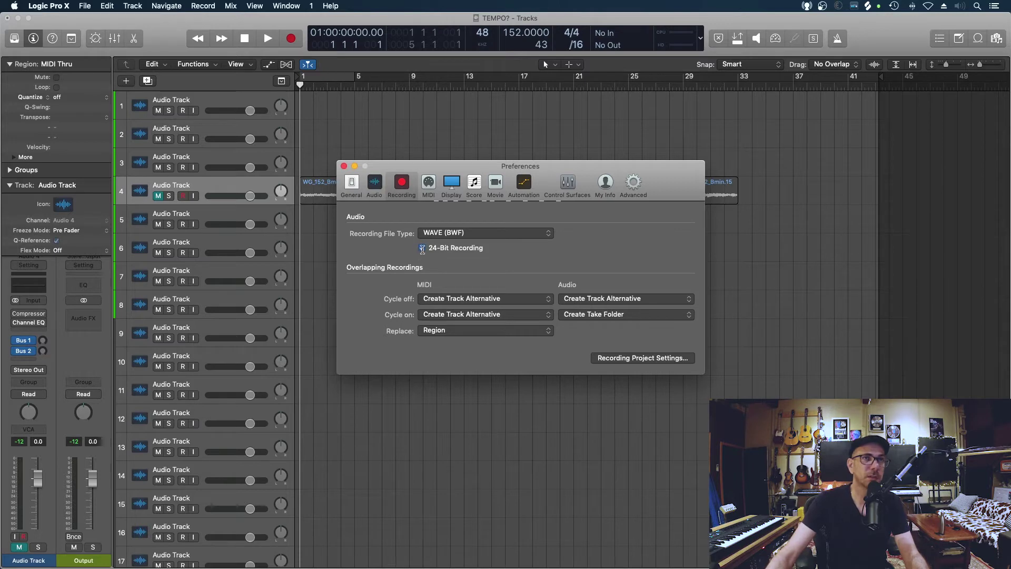
click(422, 248)
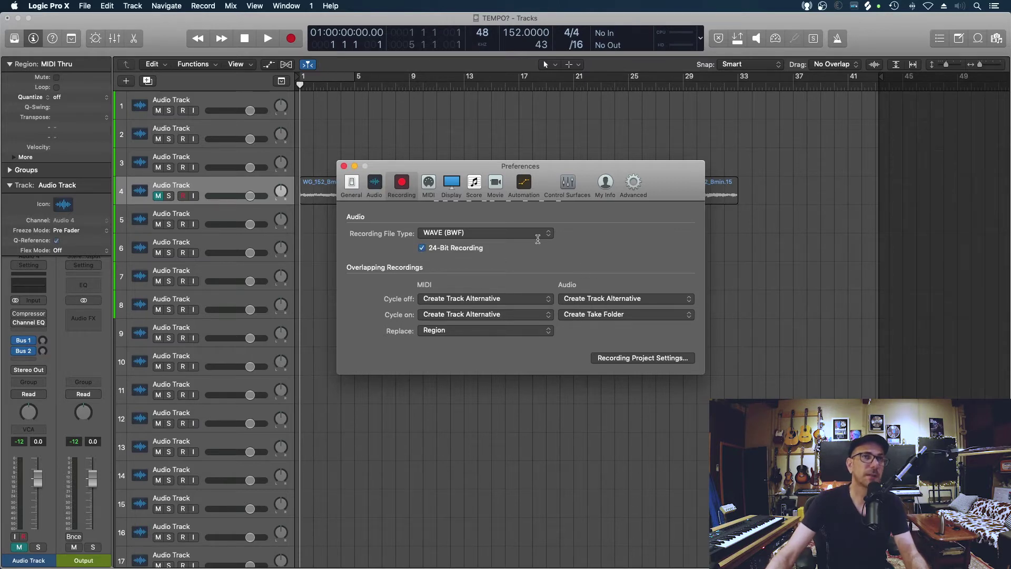
click(518, 234)
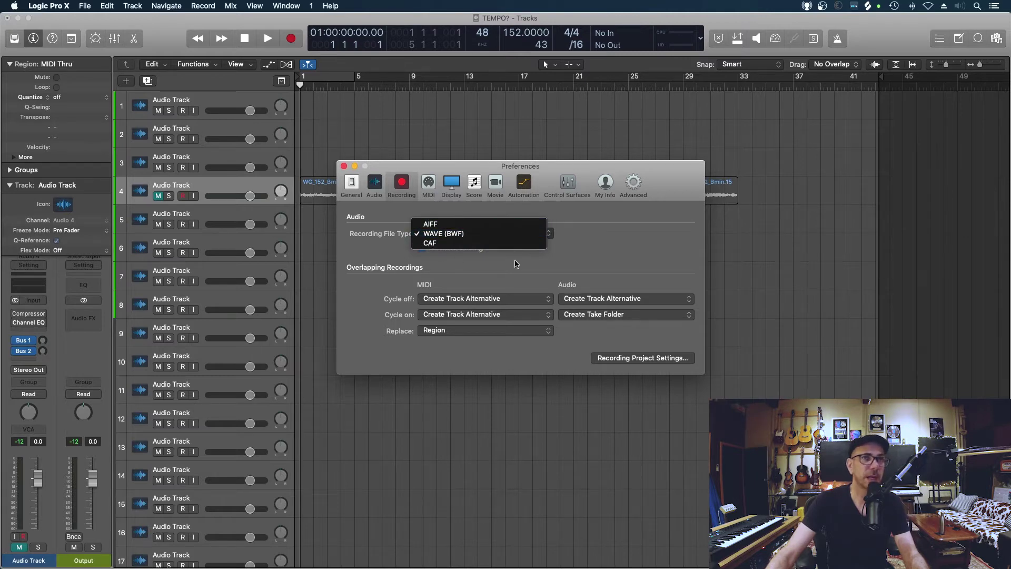
click(508, 234)
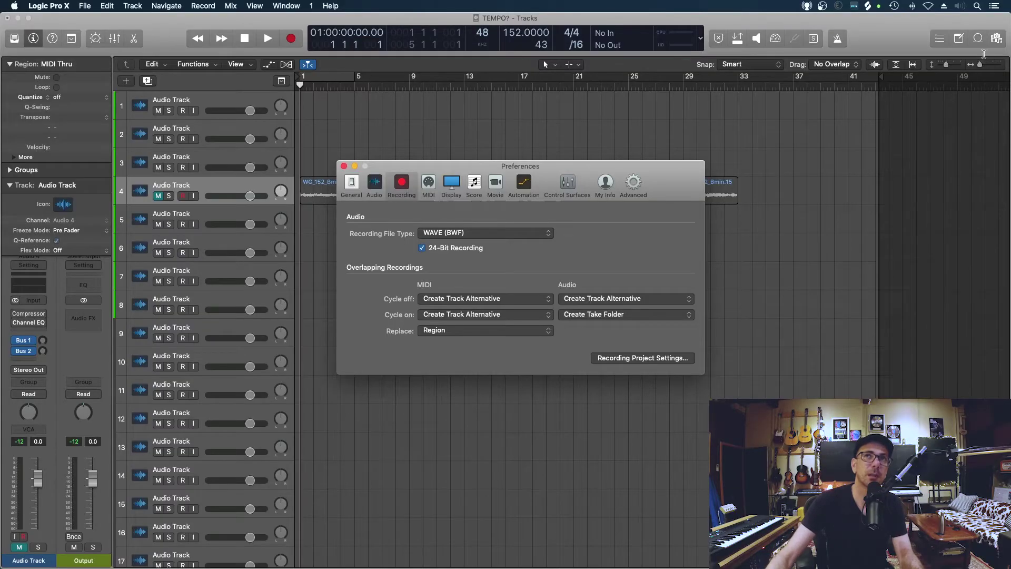
Open and close the project audio file browser, then nudge the preferences window left.
click(996, 38)
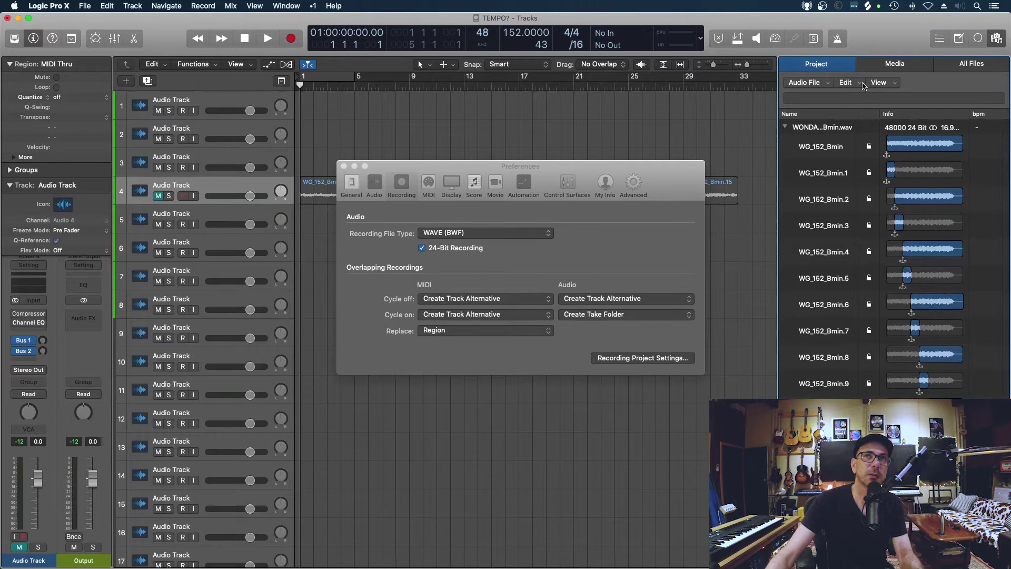
click(997, 39)
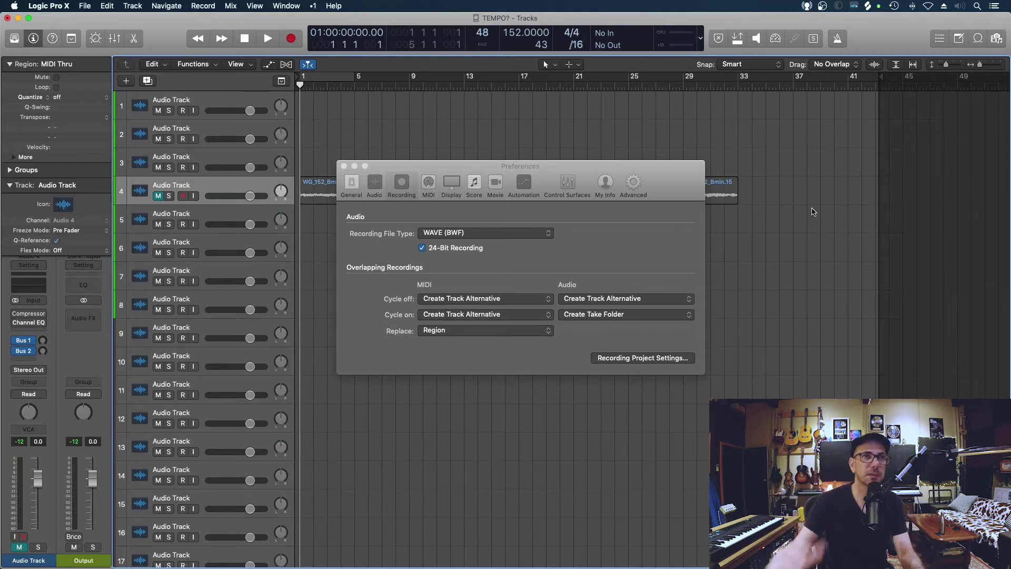
drag(675, 167, 652, 169)
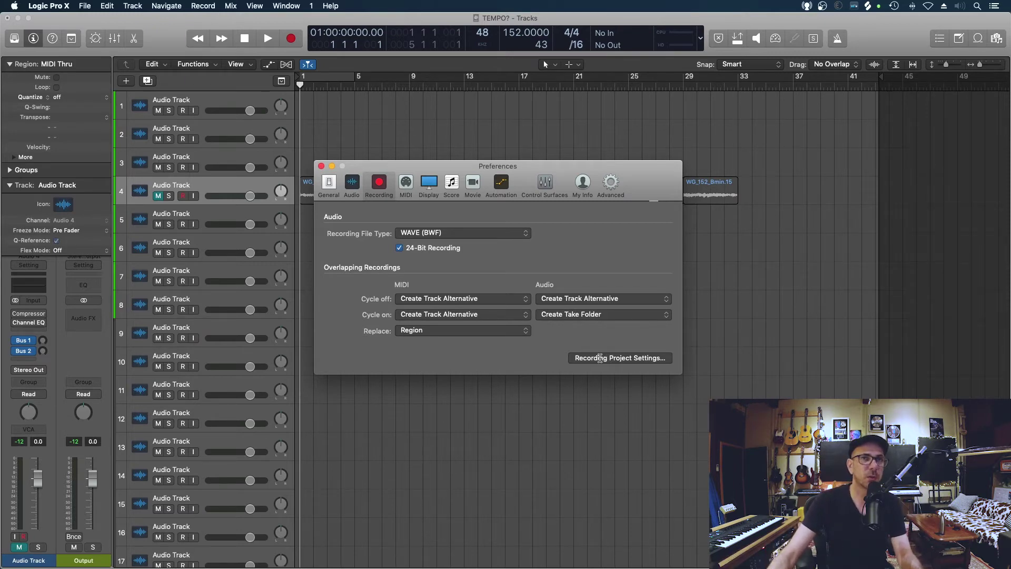
In the project's Assets settings, keep 'Copy audio files into project' checked, then close the window.
click(618, 358)
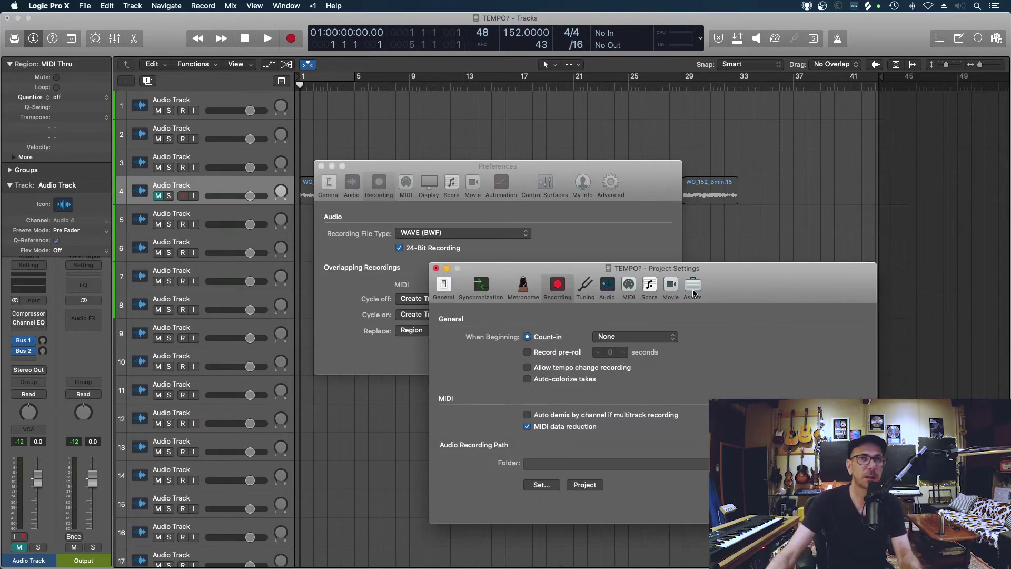
click(693, 288)
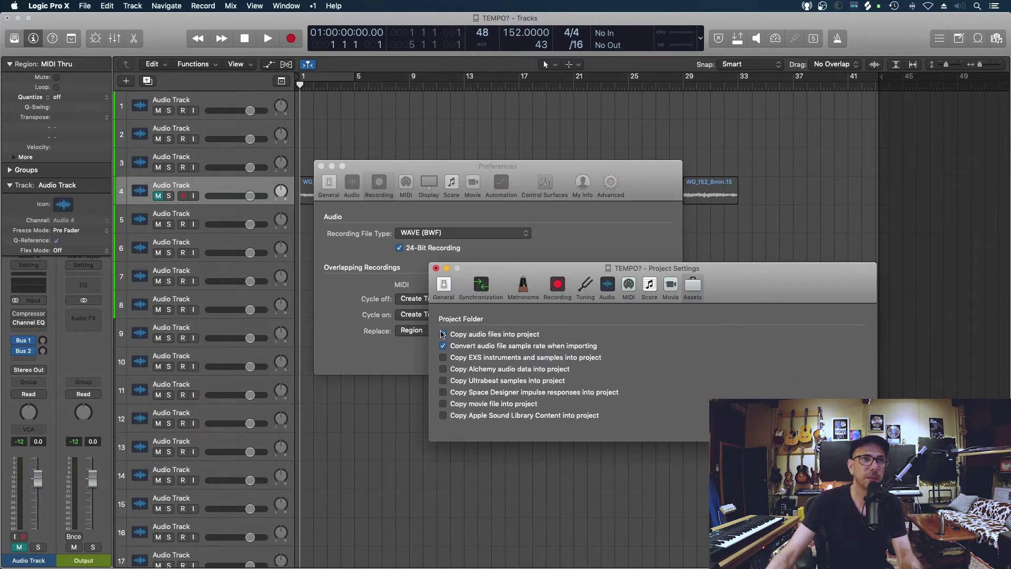
click(443, 334)
click(443, 335)
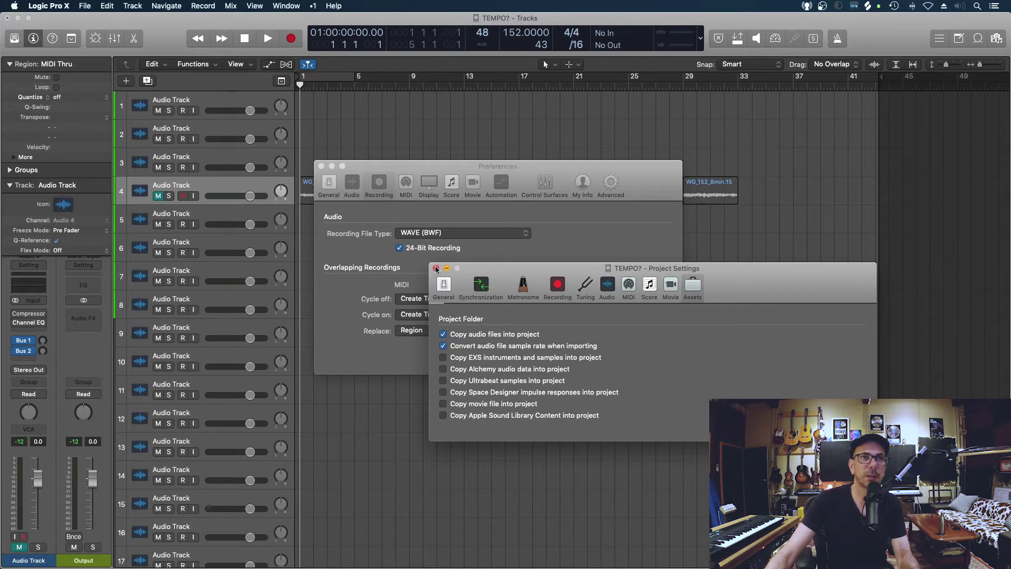
click(436, 269)
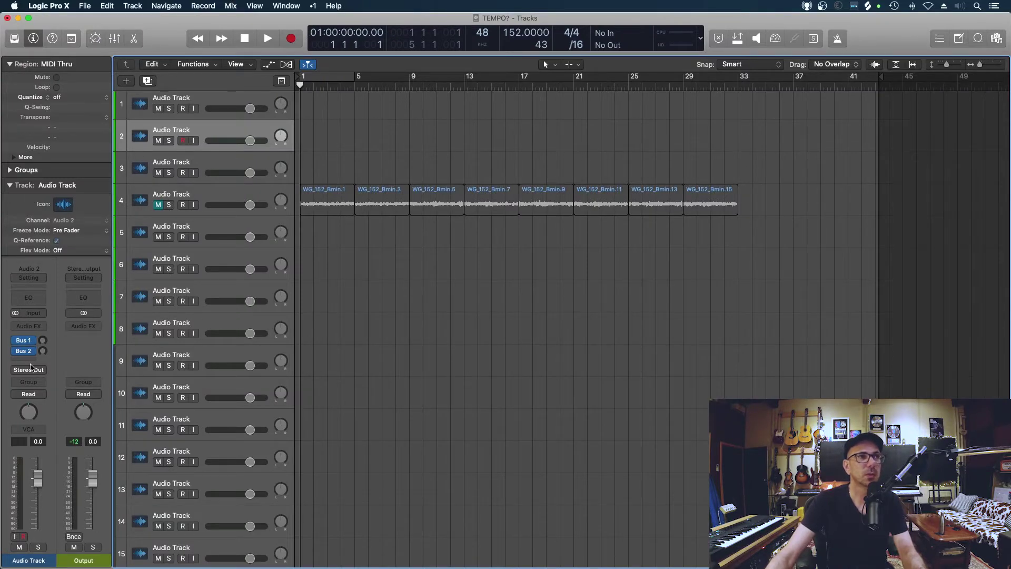
Set track 2's input to Input 1-2 and arm it, dismissing the no-input warning.
click(24, 537)
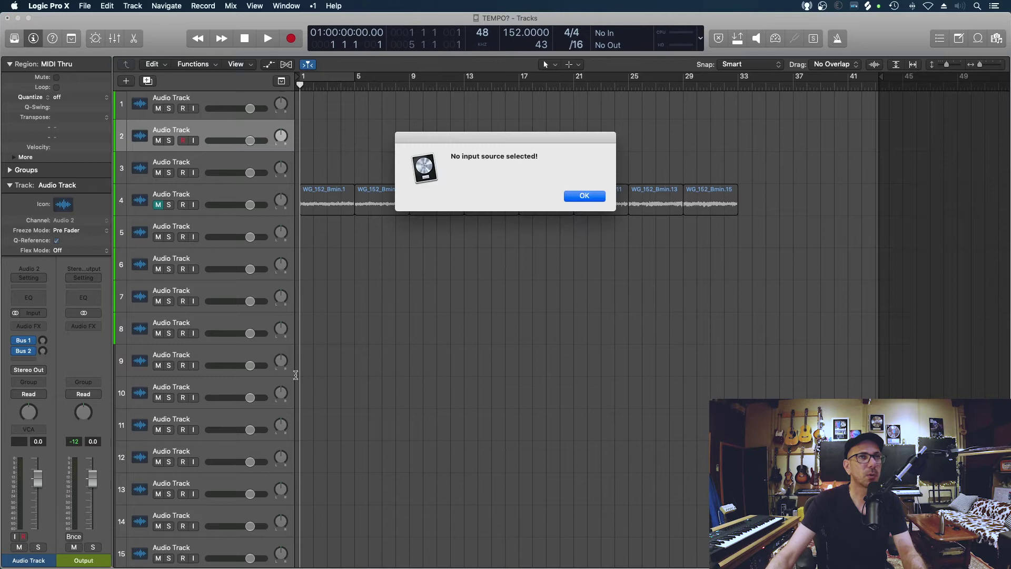
click(600, 199)
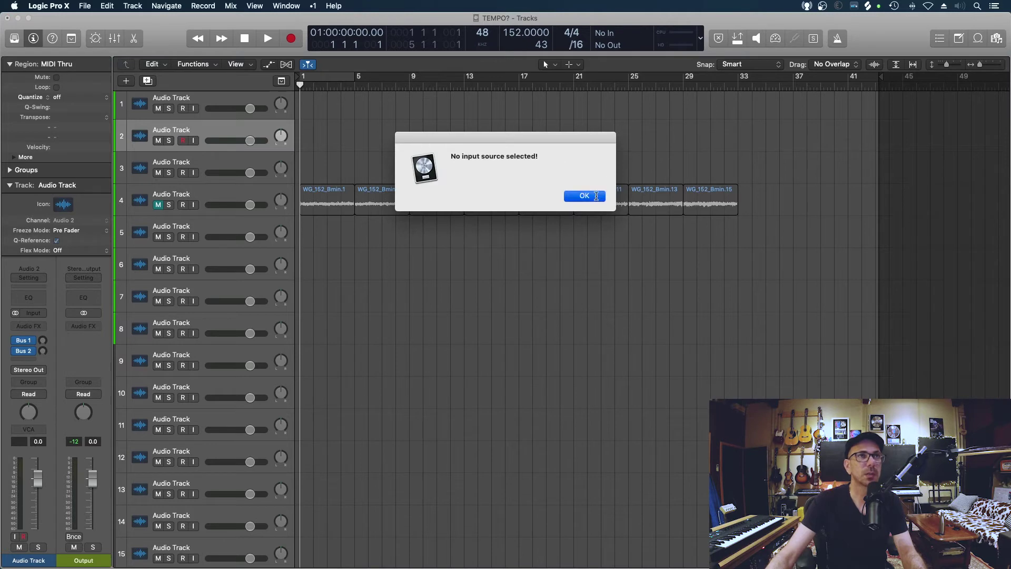
click(33, 314)
mouse_move(38, 327)
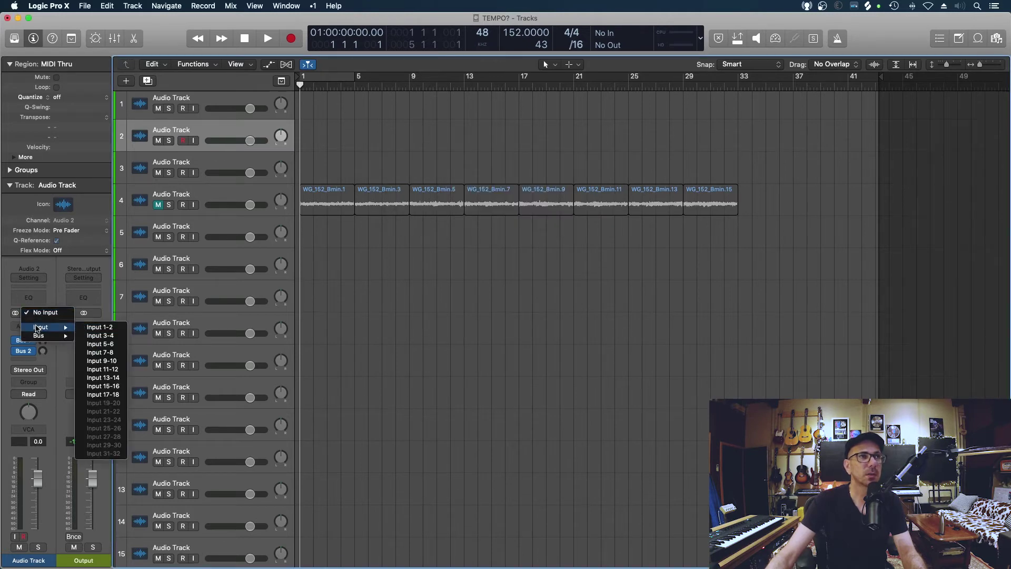
click(102, 328)
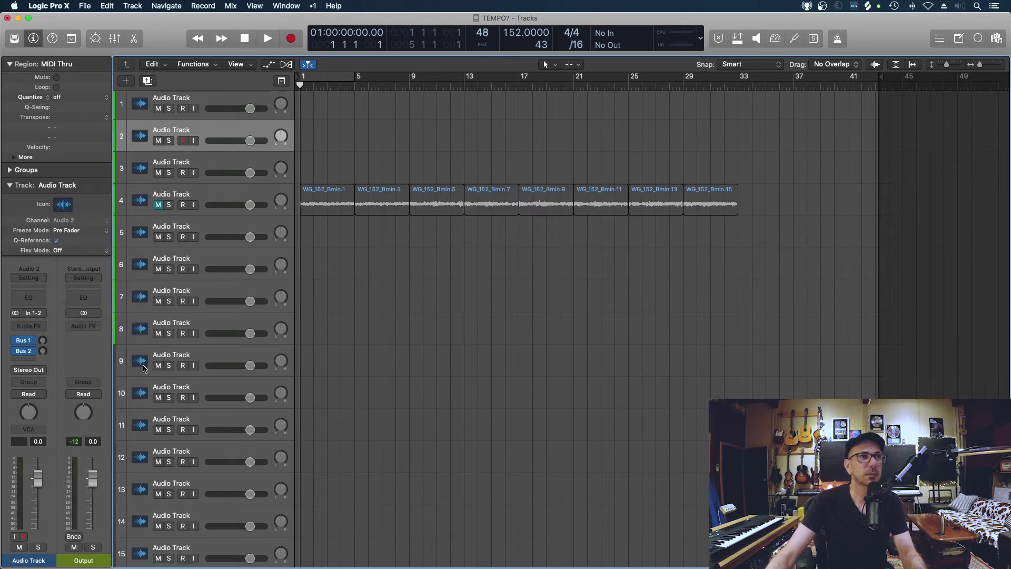
click(184, 141)
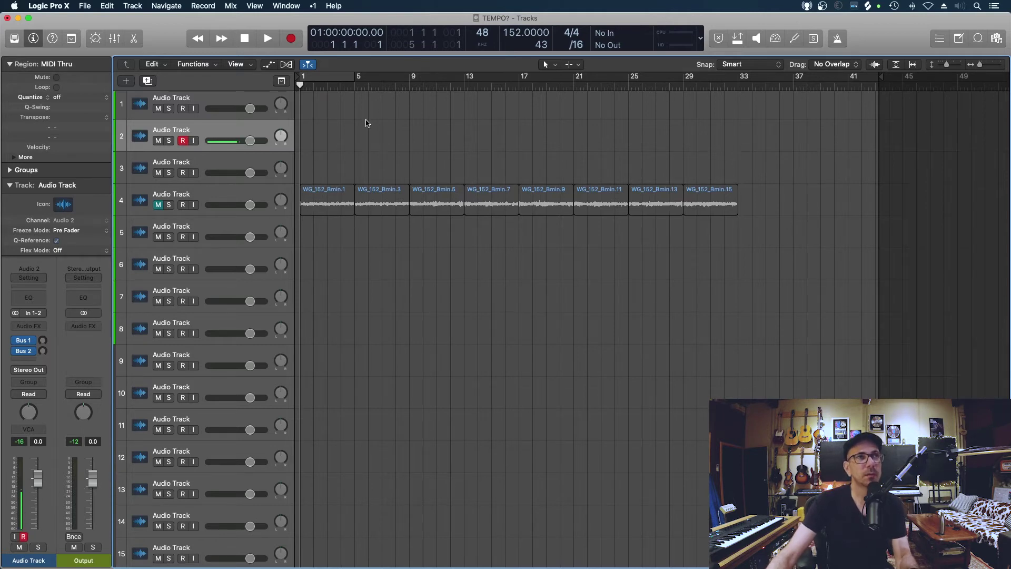
Start recording a new take onto track 2.
key(r)
ctrl+alt+click(377, 146)
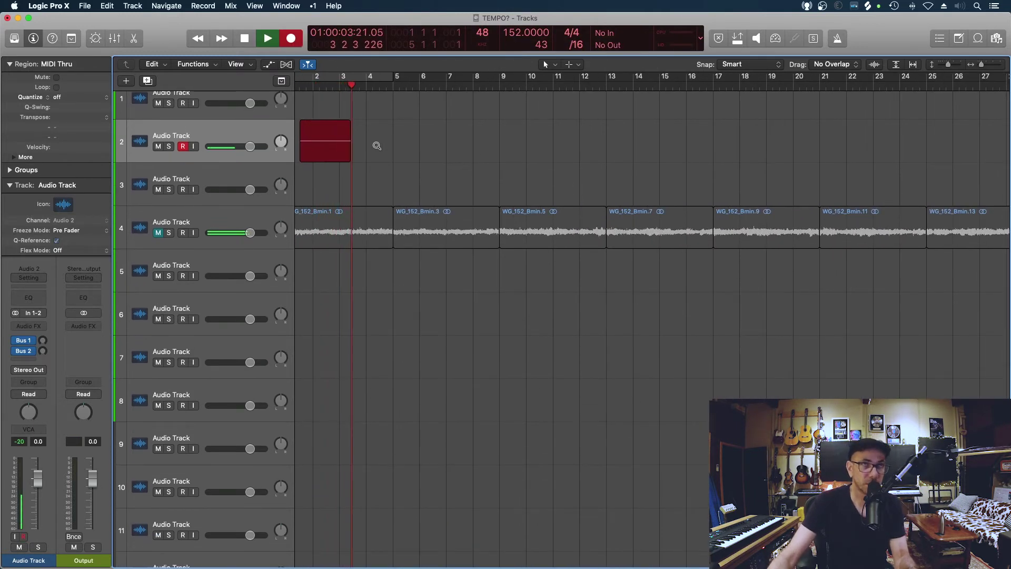
ctrl+alt+click(377, 145)
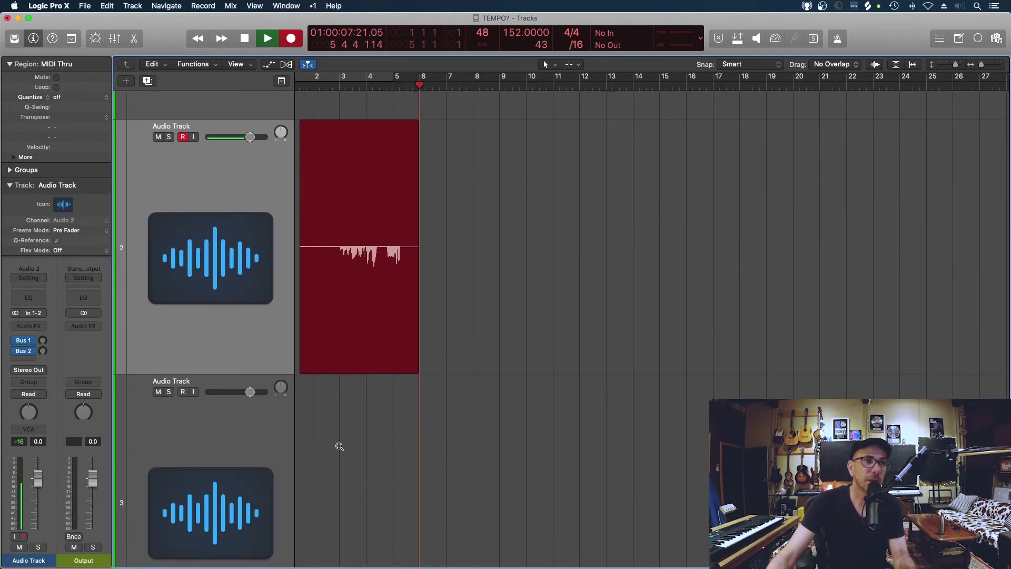
Stop recording and move the new take from track 2 to track 3.
ctrl+alt+click(340, 446)
key(space)
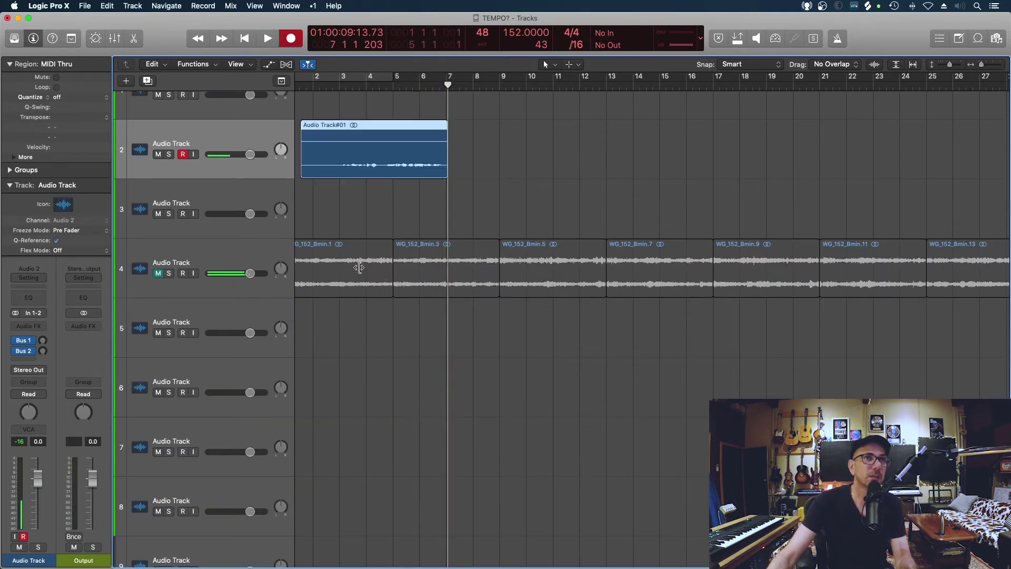
drag(354, 160, 354, 219)
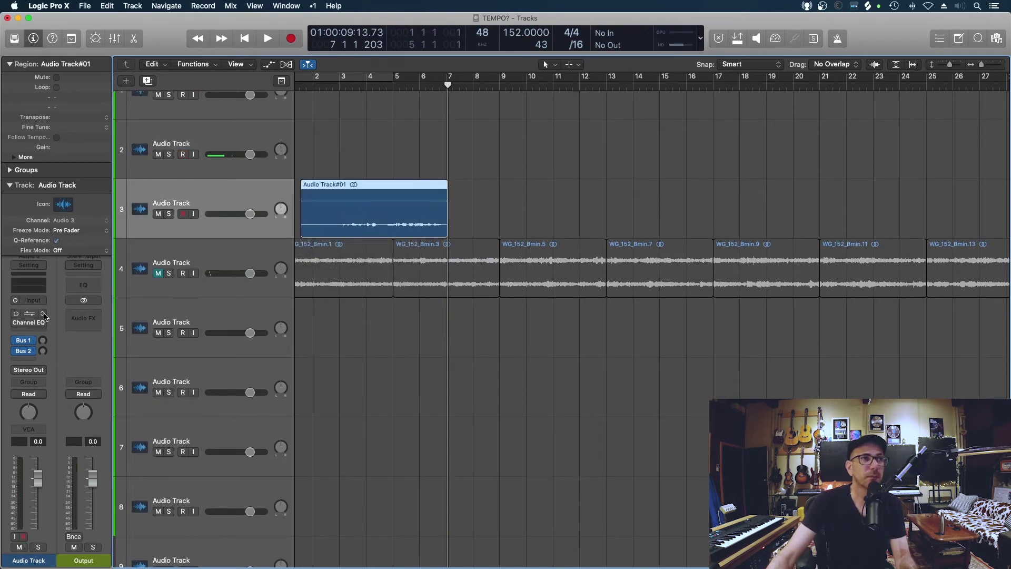
Remove the Compressor and Channel EQ plug-ins from track 3.
click(47, 315)
click(44, 326)
click(44, 326)
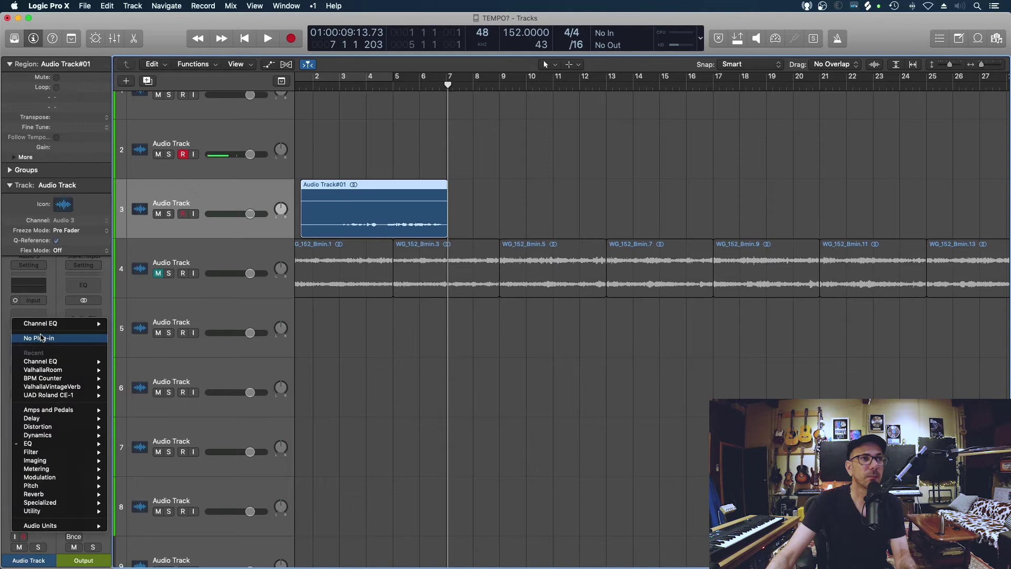
click(18, 367)
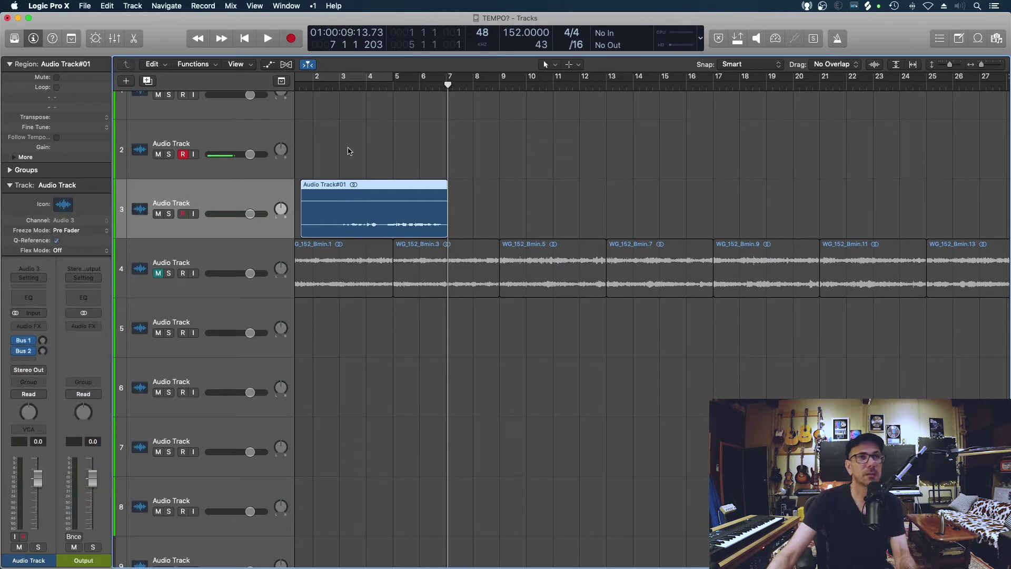
Play back the new take from the start and switch track 3's input to mono.
key(Return)
key(space)
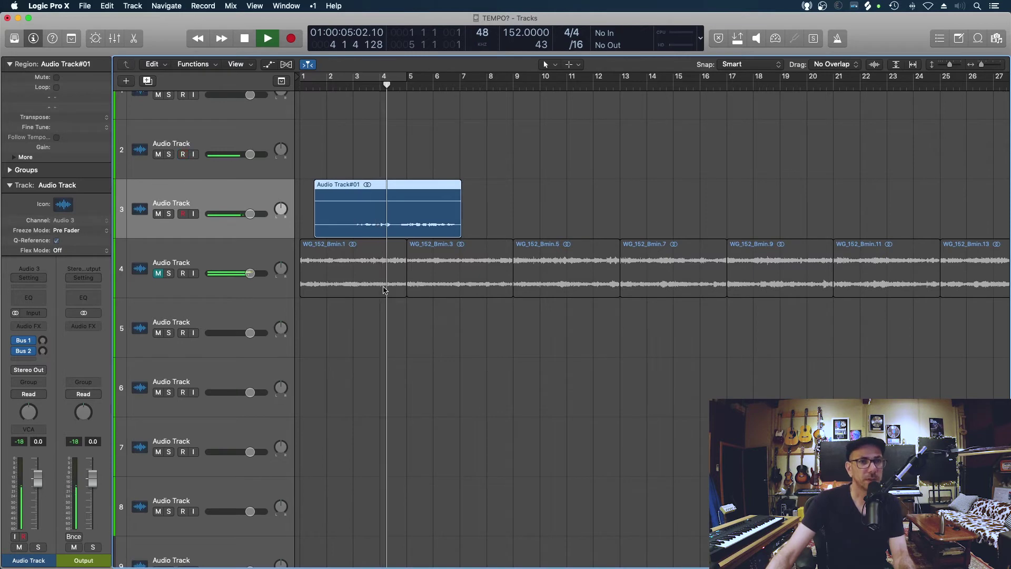
key(space)
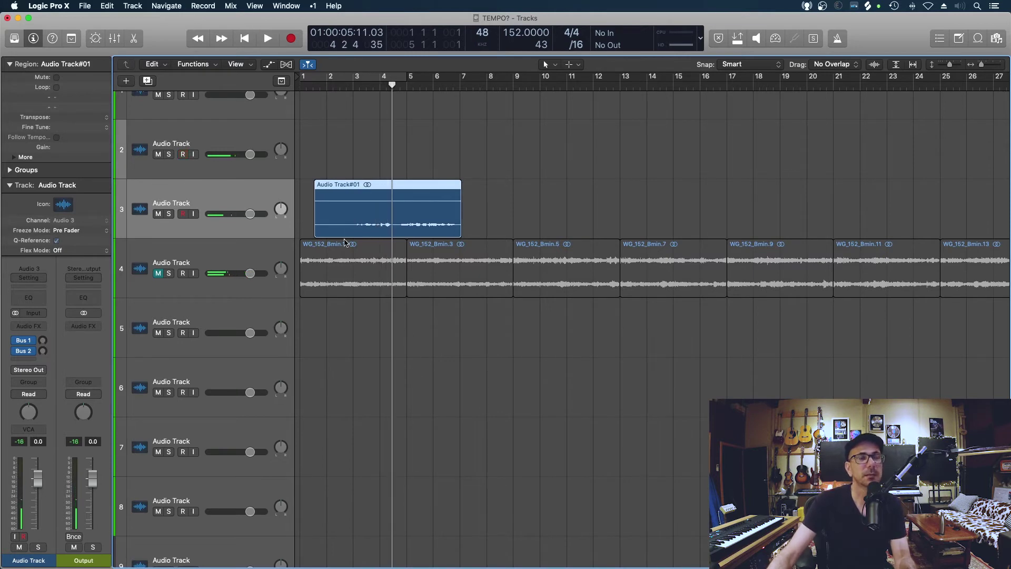
key(space)
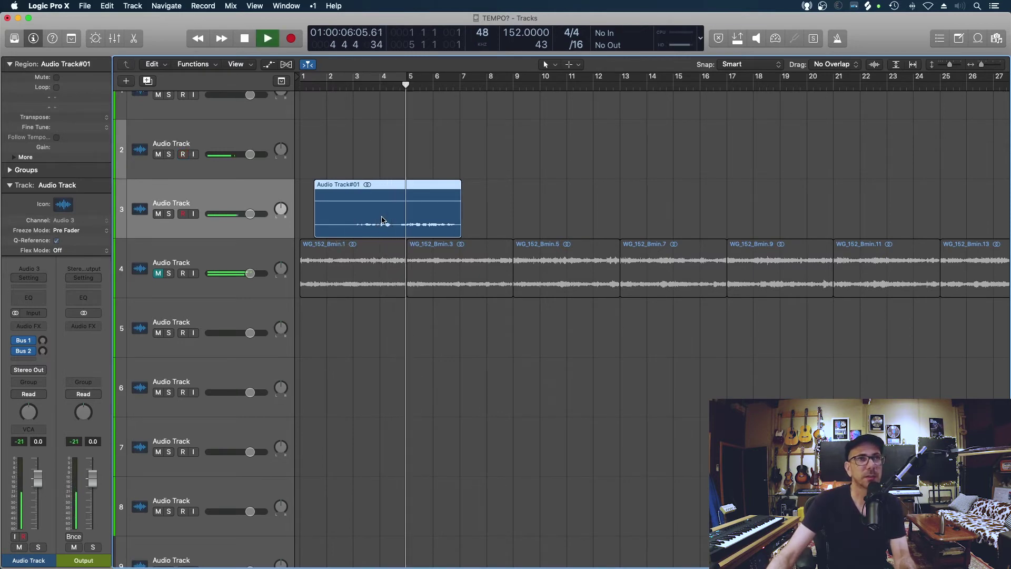
key(space)
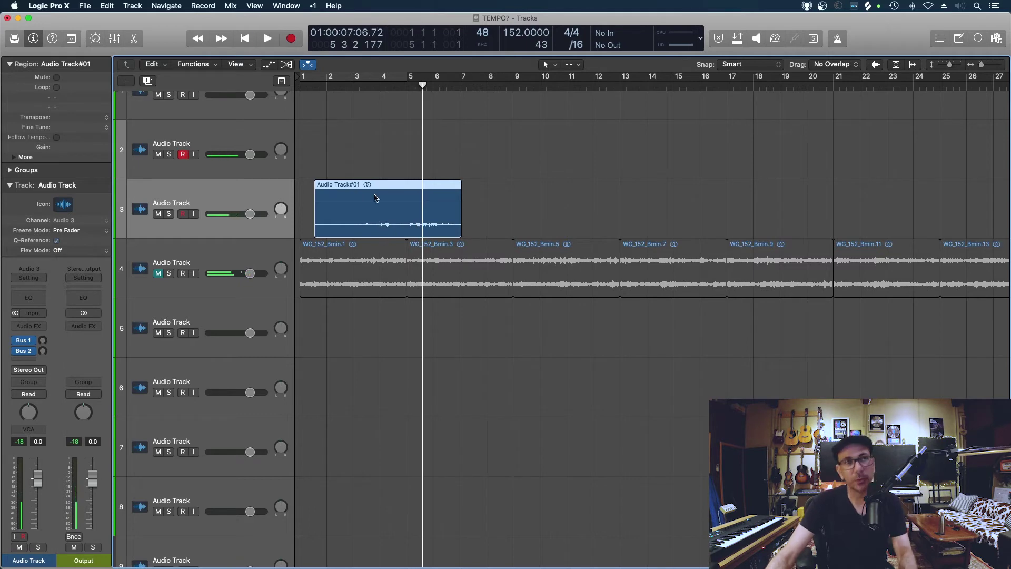
click(16, 313)
key(space)
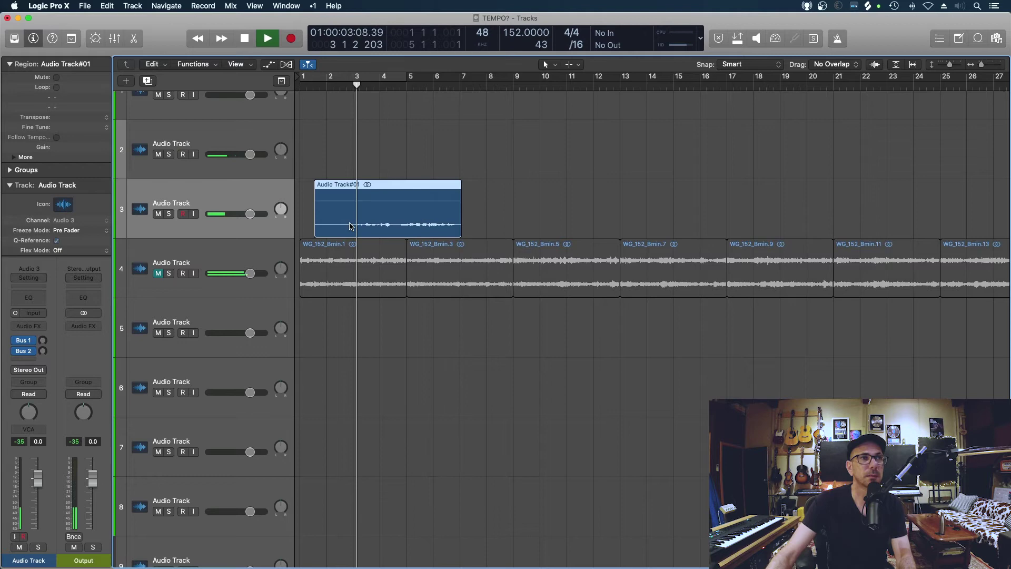
key(space)
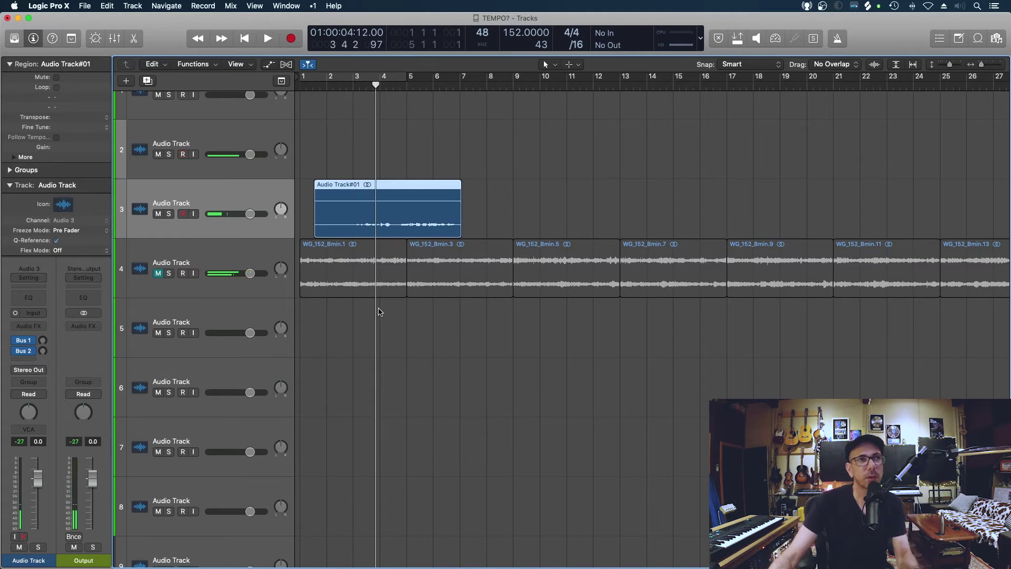
Shrink track heights and zoom the timeline out to show many tracks and bars.
key(cmd+Up)
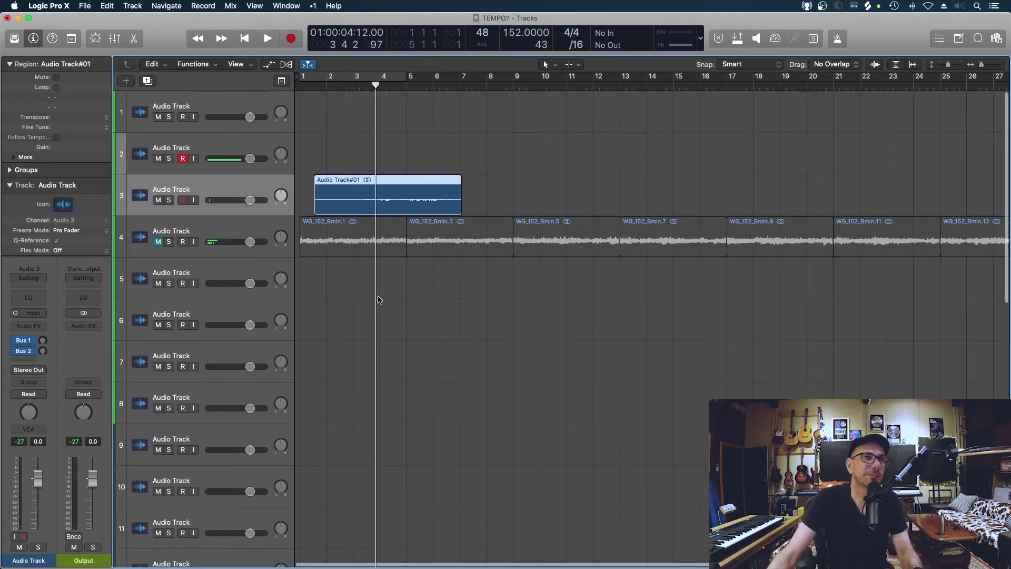
key(super+Down)
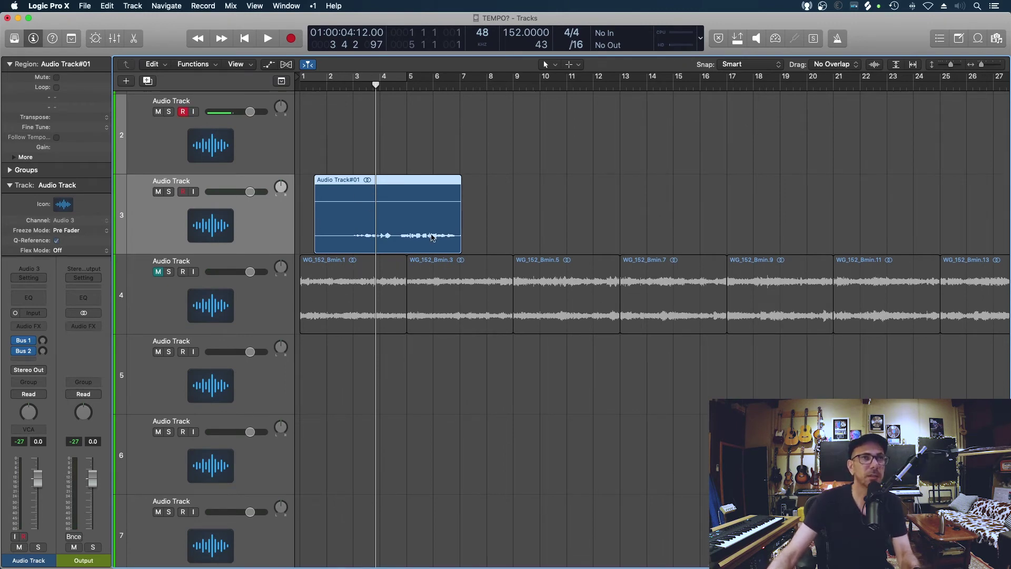
key(super+Up)
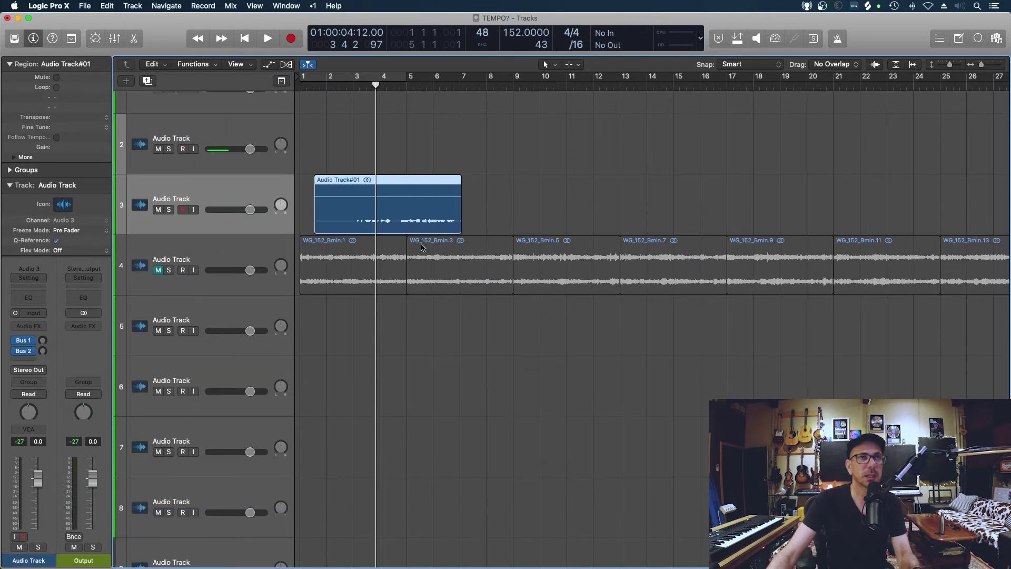
key(super+Up)
key(super+Left)
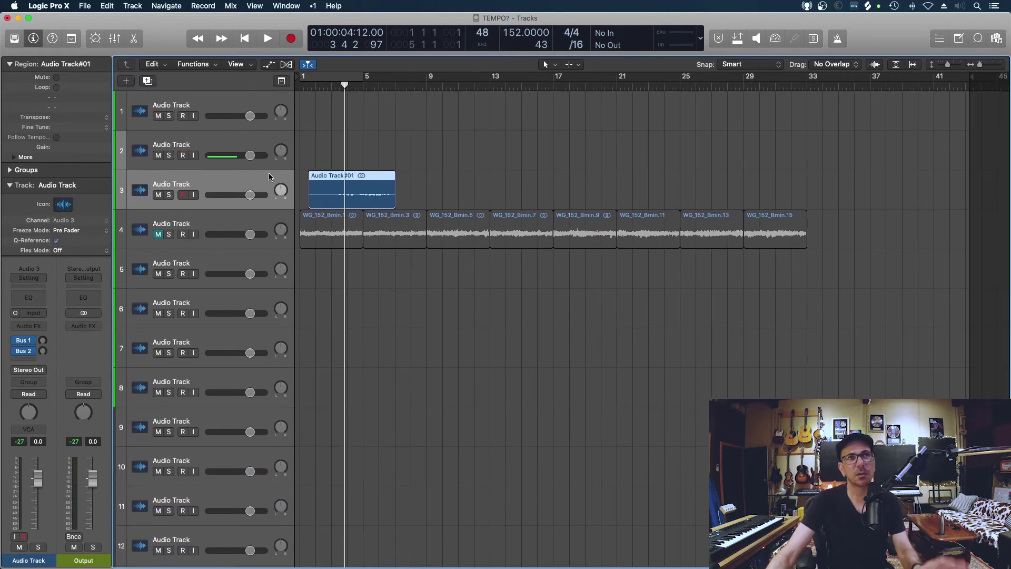
Arm track 2 and set it to a mono input on Input 2.
click(198, 144)
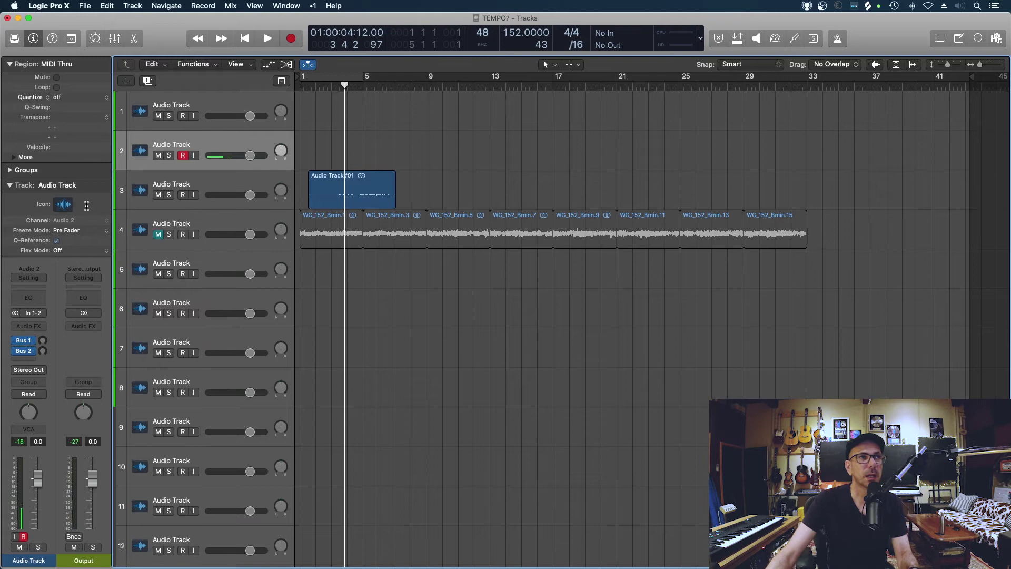
click(15, 314)
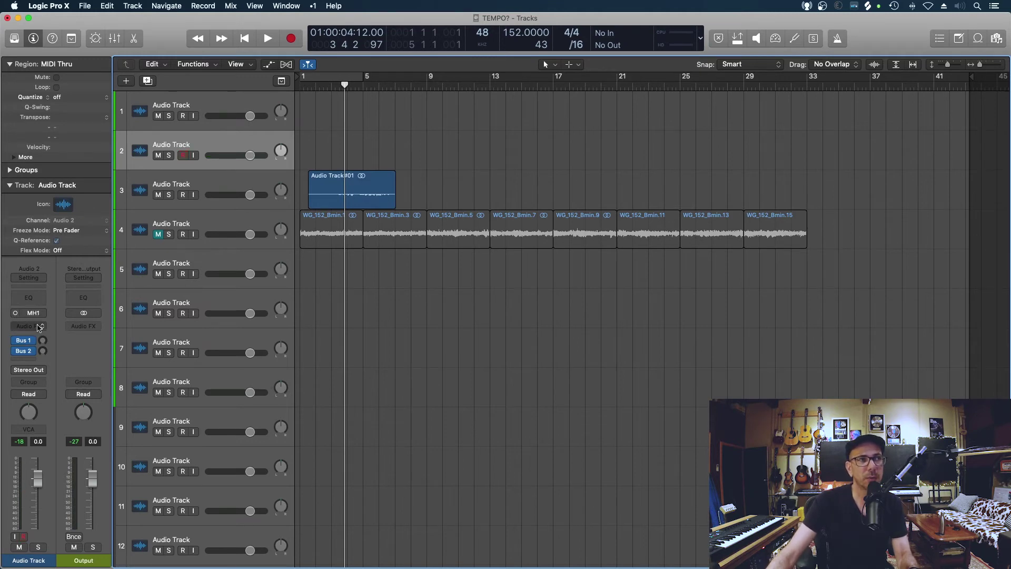
click(33, 314)
mouse_move(40, 342)
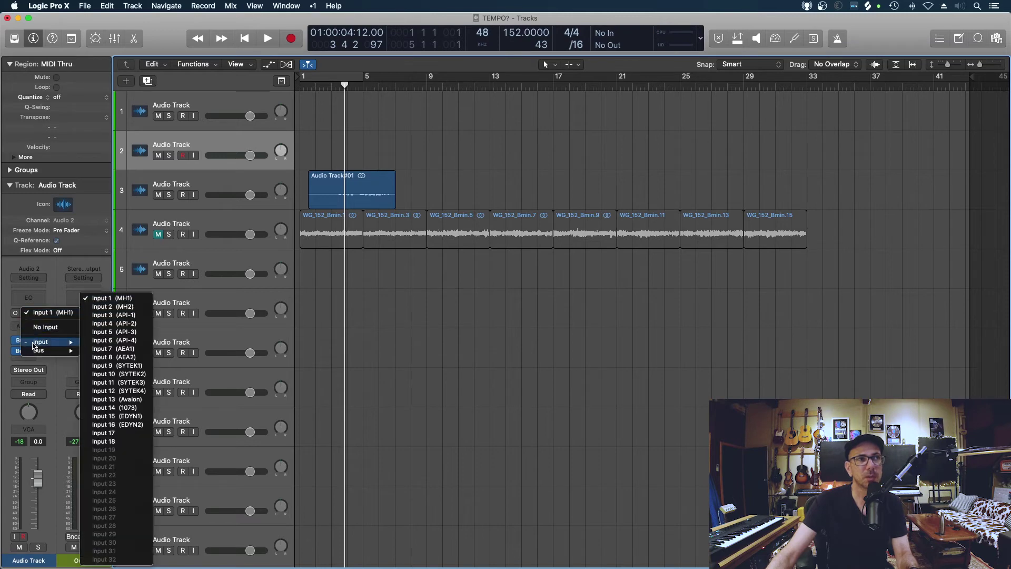
click(105, 306)
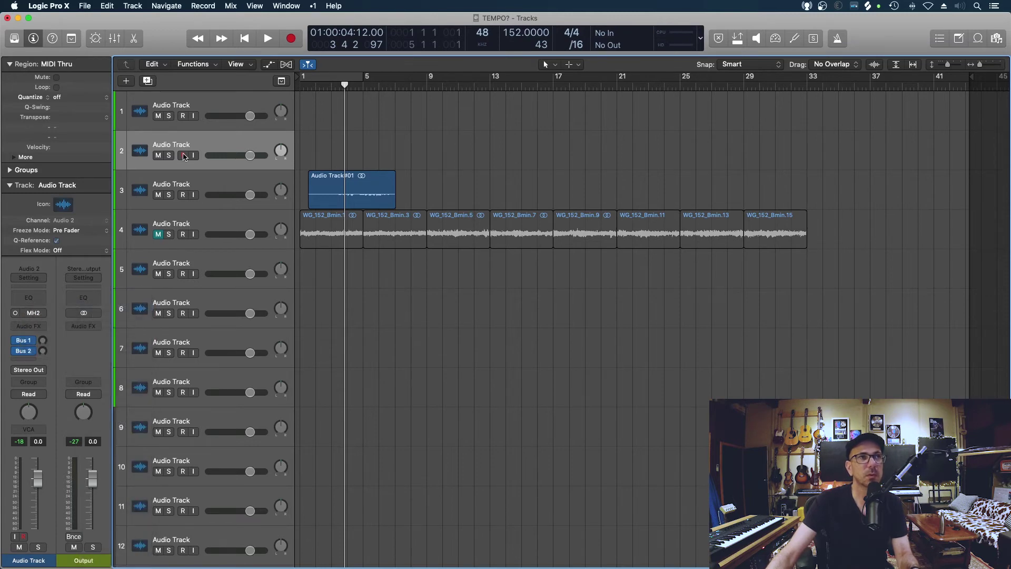
Mute the Audio Track#01 take with Ctrl+M and record a new take on track 2.
click(351, 195)
key(ctrl+m)
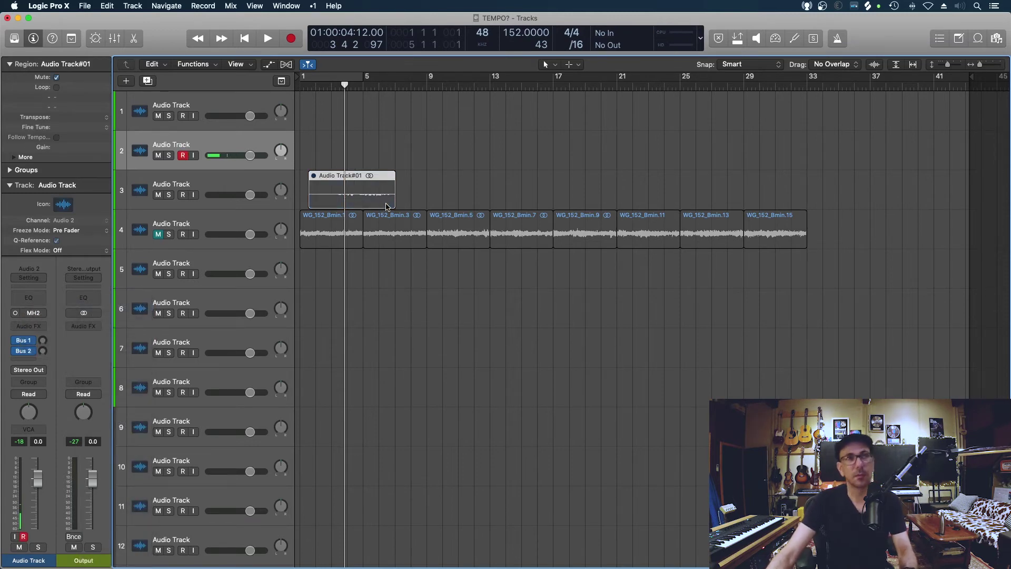
key(r)
scroll(512, 211, up, 5)
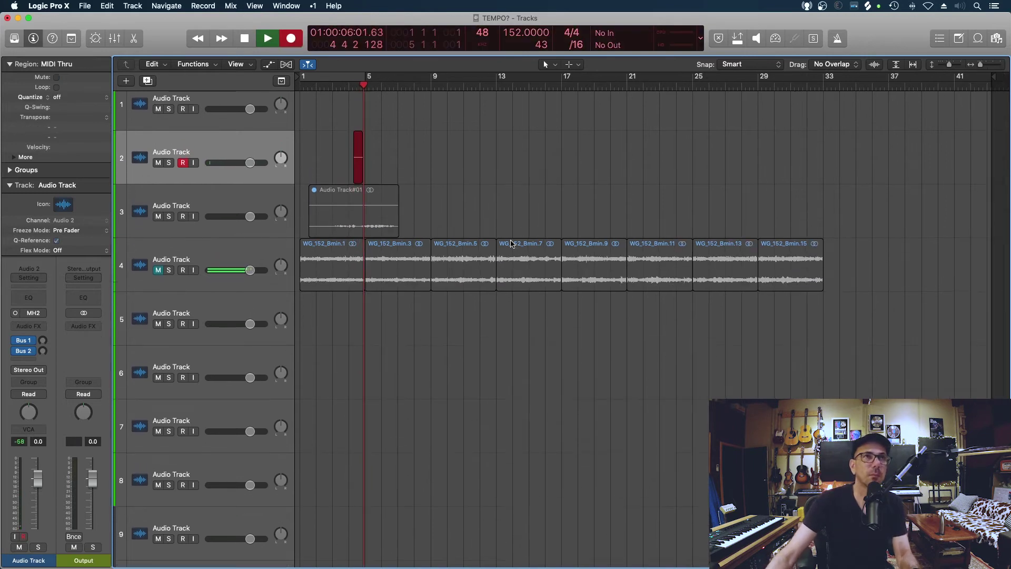
scroll(494, 240, up, 3)
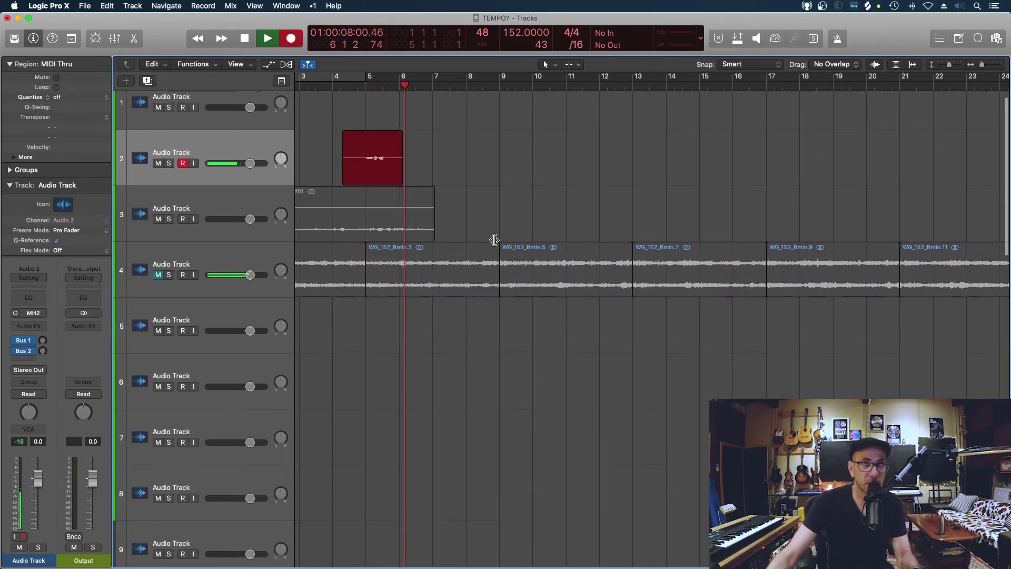
key(space)
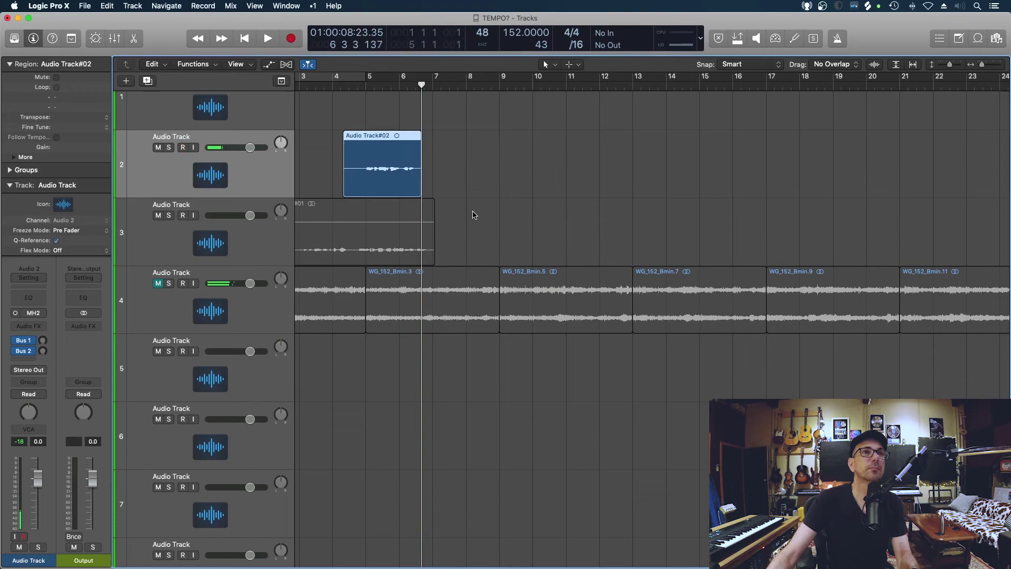
scroll(473, 214, down, 5)
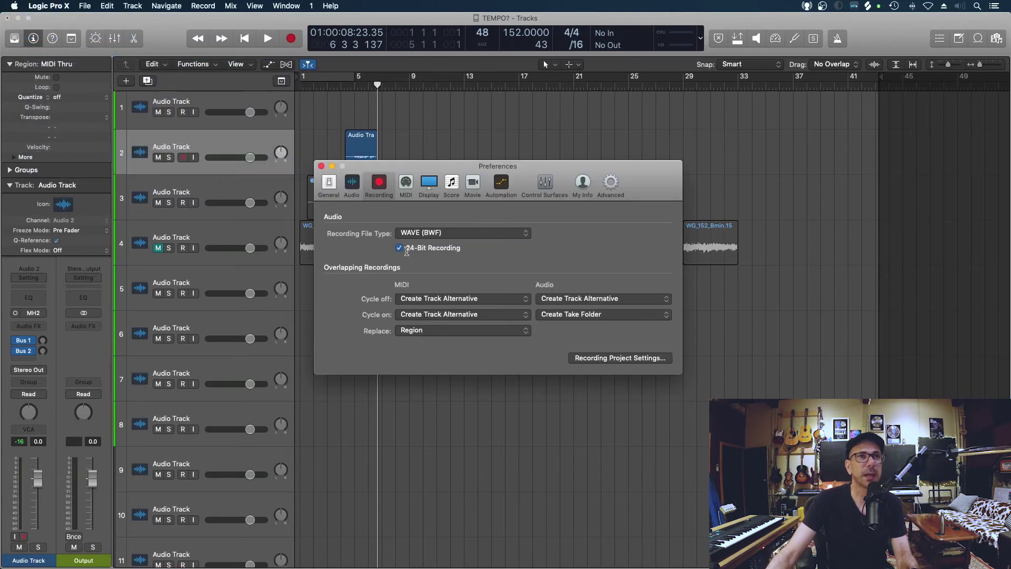
click(320, 166)
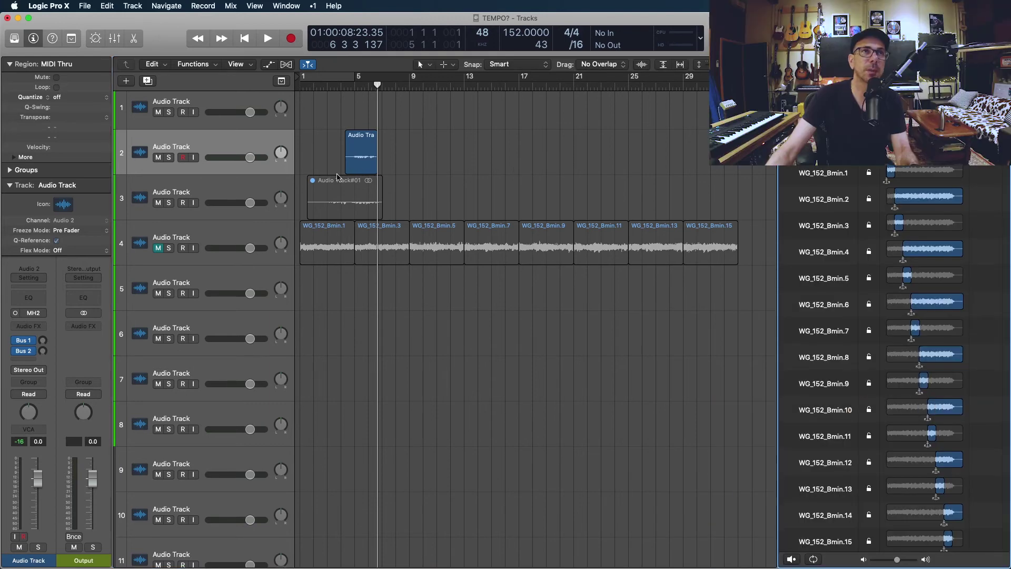
click(363, 160)
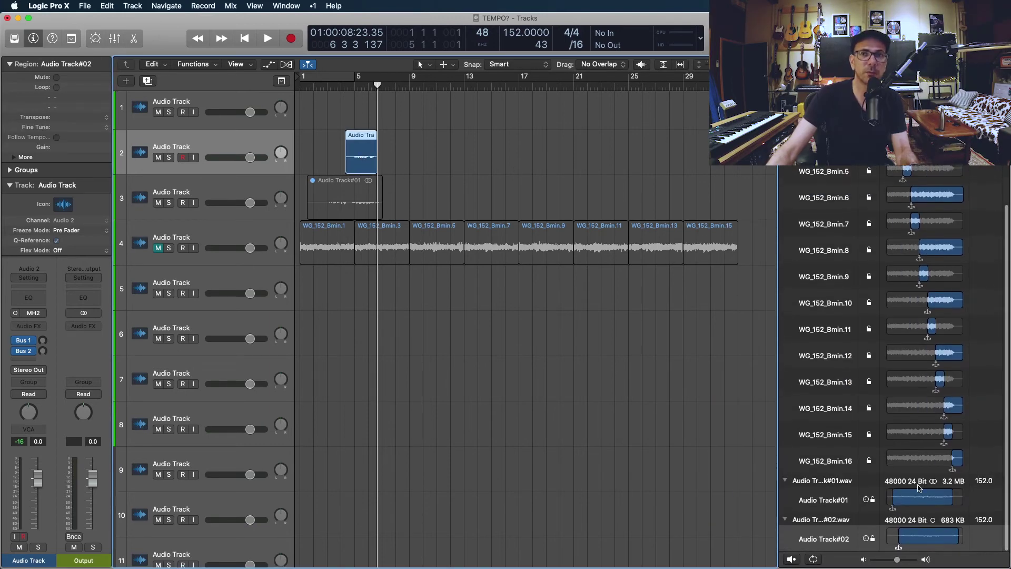
key(f)
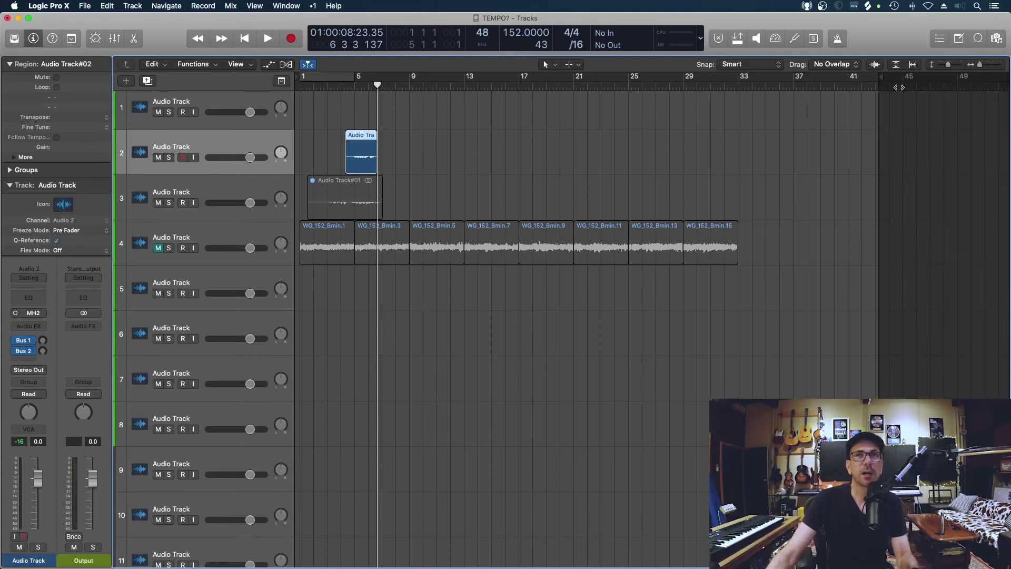
Move the project end marker to bar 12 and select track 2's Audio Track#02 take.
drag(884, 80, 453, 158)
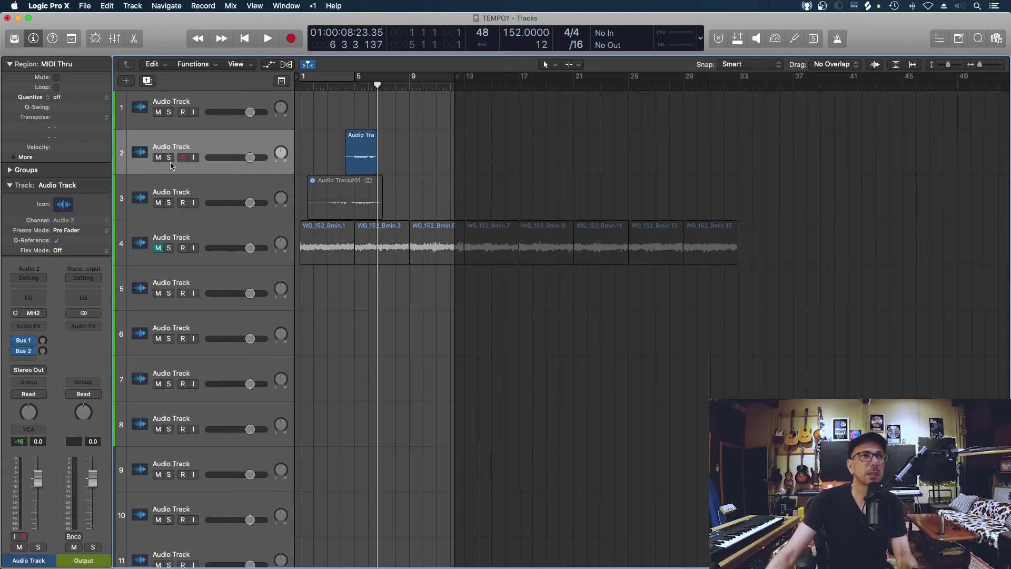
click(214, 144)
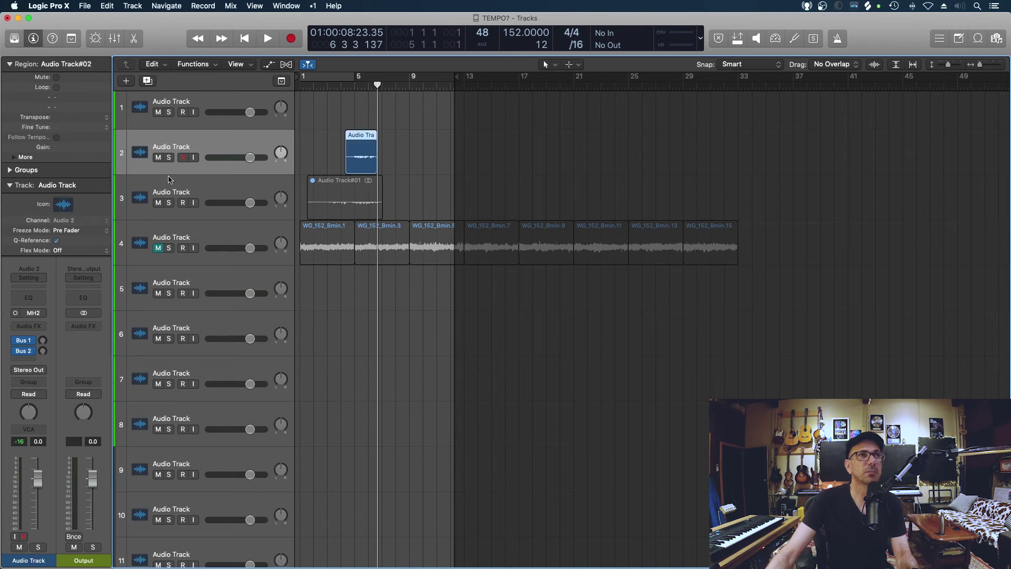
click(169, 179)
click(159, 145)
Export track 2 as a 24-bit WAVE file named 'Audio TrackVocal test.wav'.
click(85, 6)
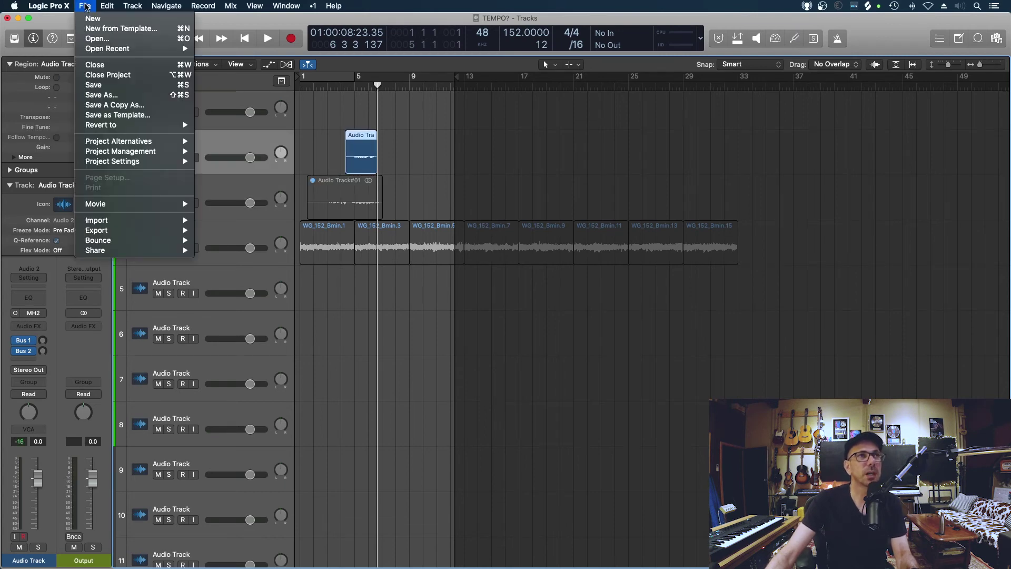
mouse_move(105, 231)
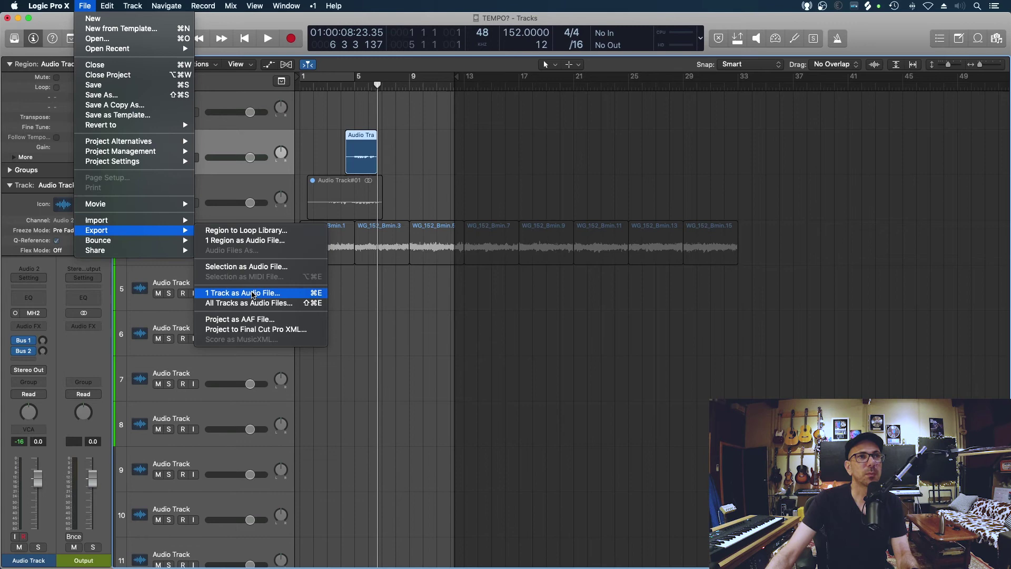
click(251, 294)
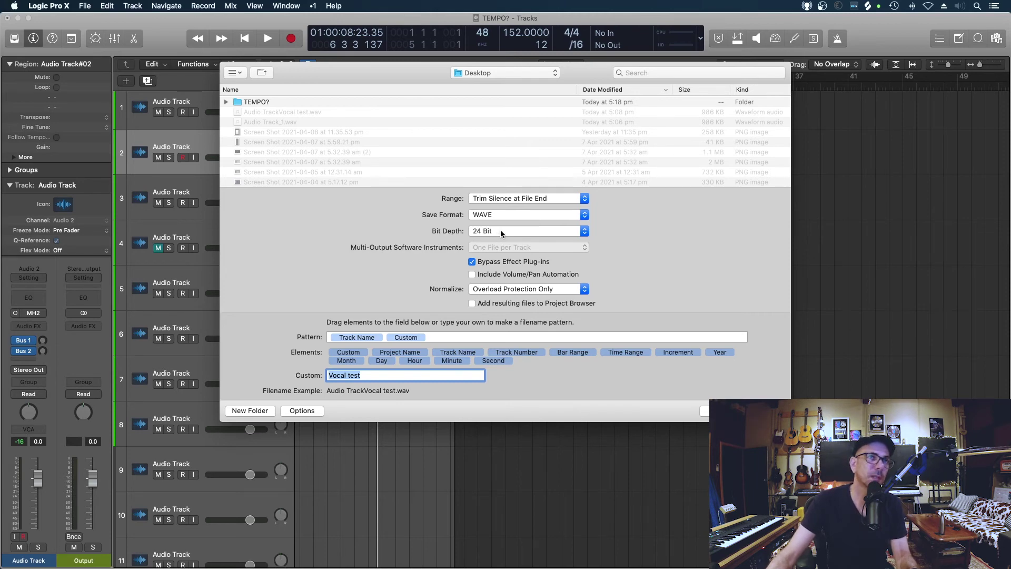
click(500, 229)
click(498, 221)
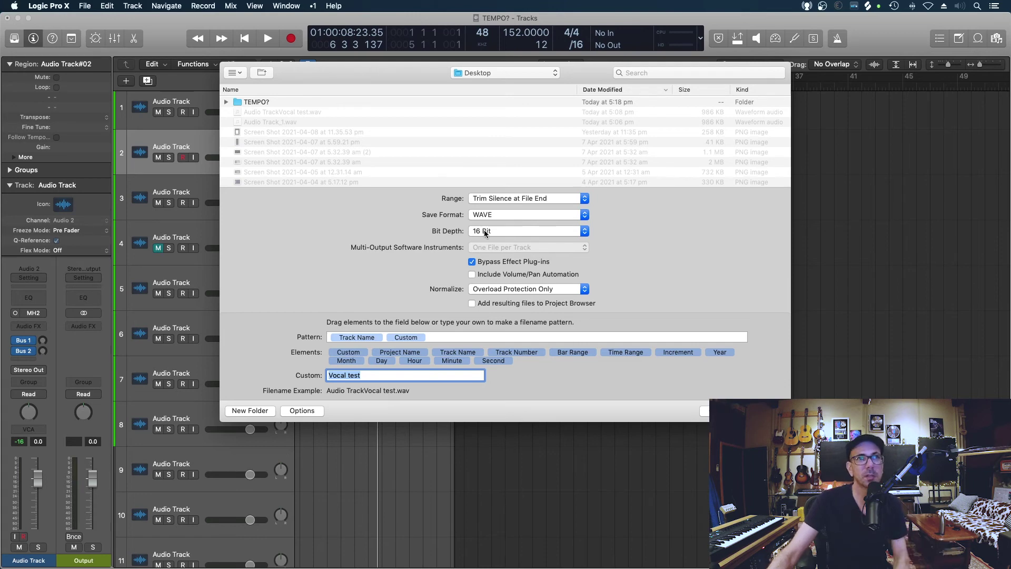
click(485, 233)
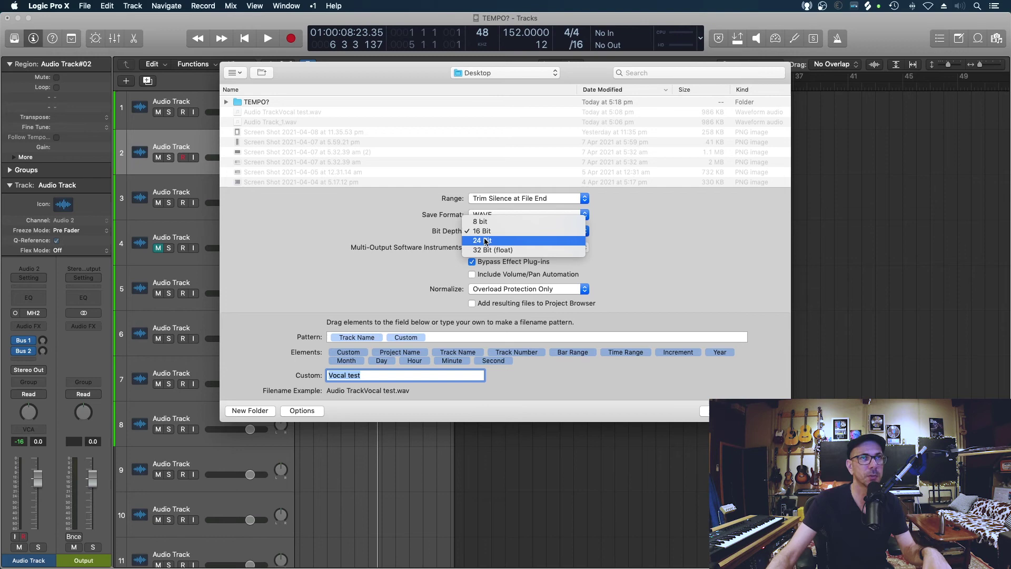
click(485, 240)
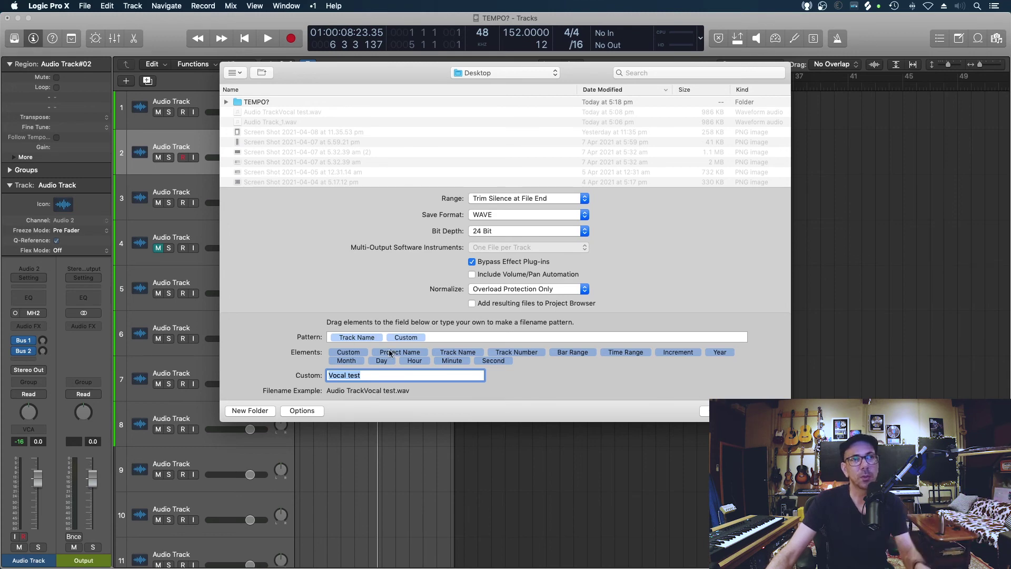
click(375, 380)
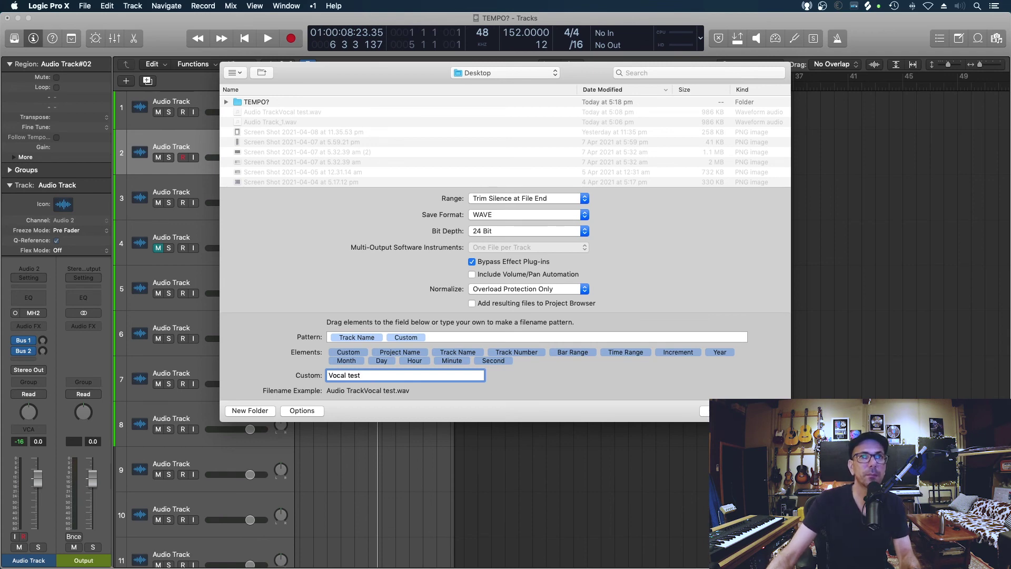
key(Return)
Zoom in on the opening bars so the Audio Track#02 take on track 2 appears larger.
ctrl+alt+click(383, 342)
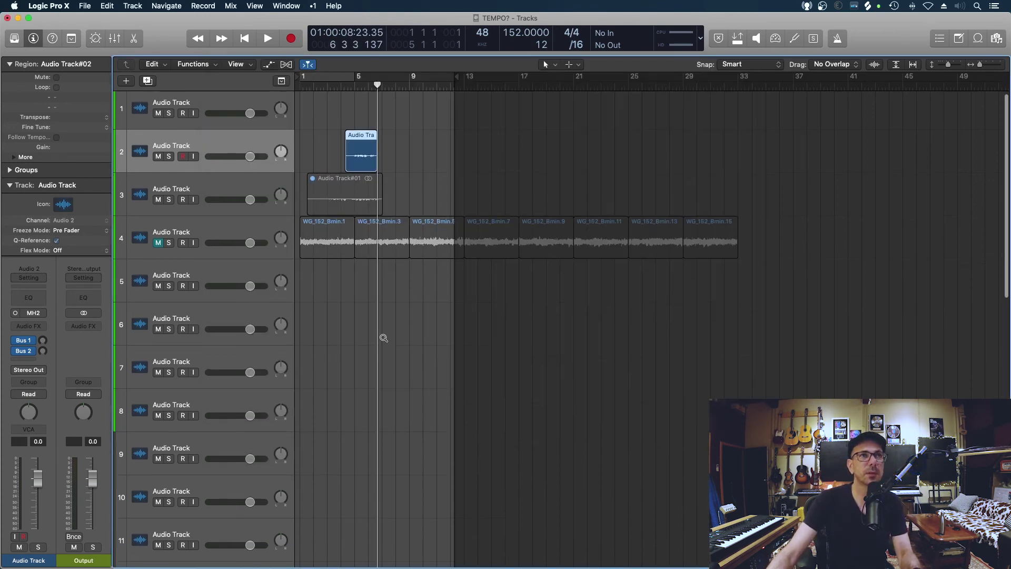